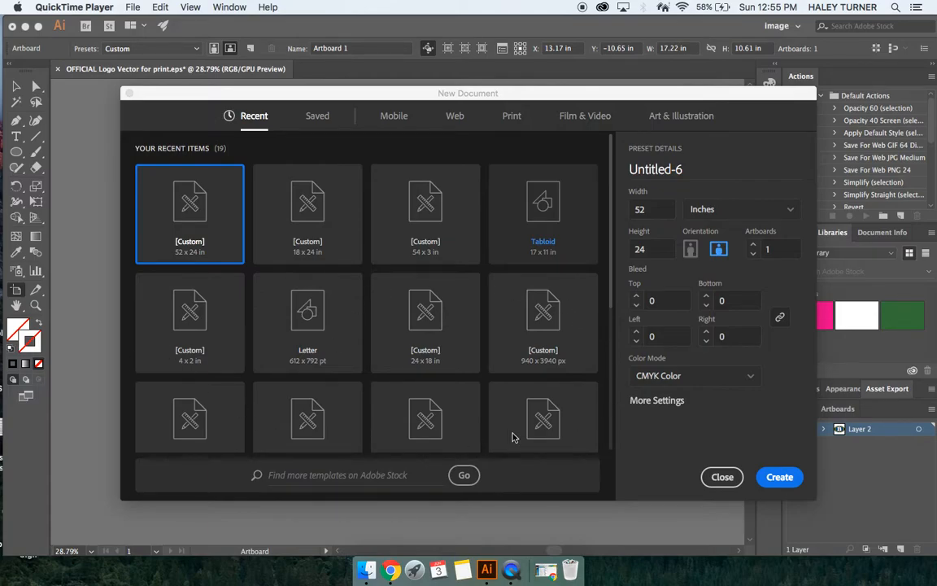
Step: Keep Inches as the units for the new 52 by 24 document
scroll(340, 340, "down", 3)
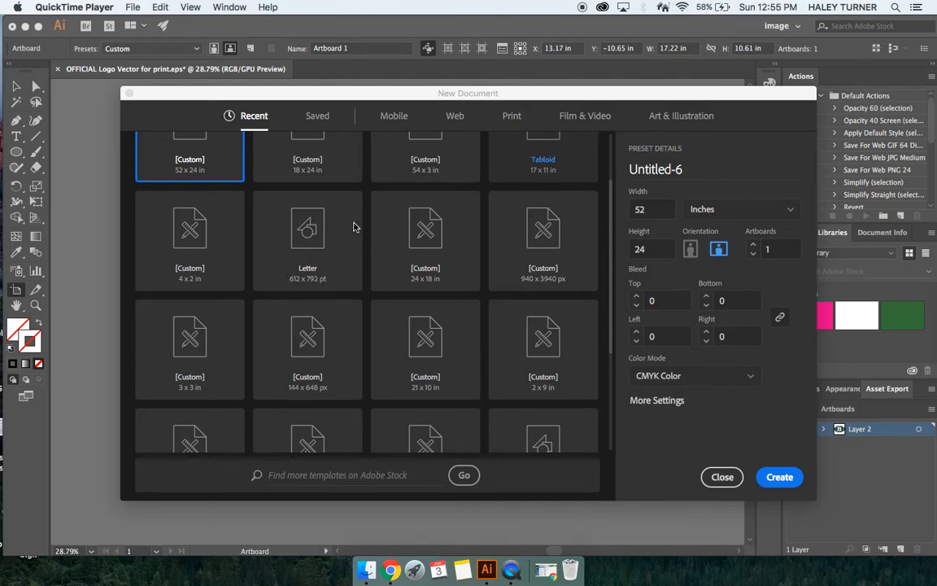
scroll(349, 209, "up", 3)
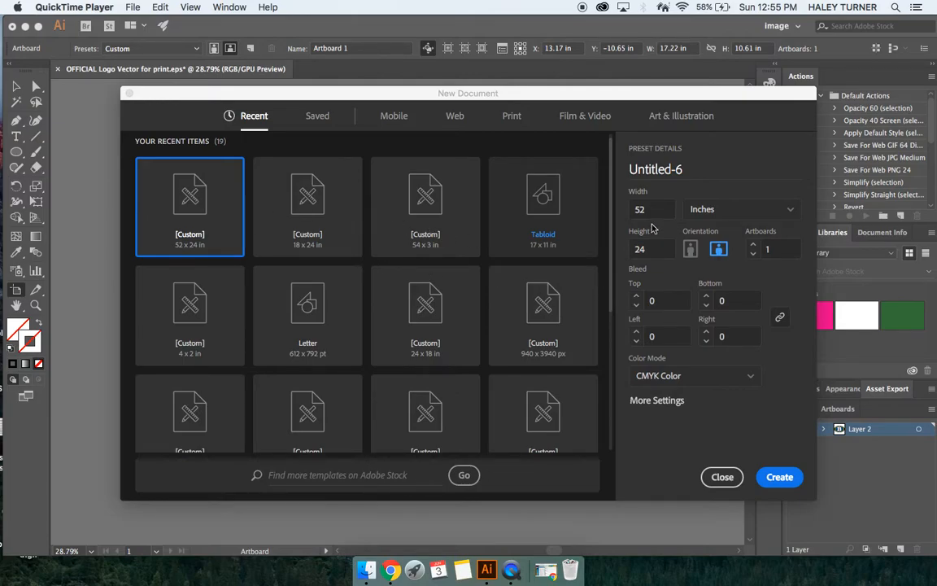
left_click(650, 211)
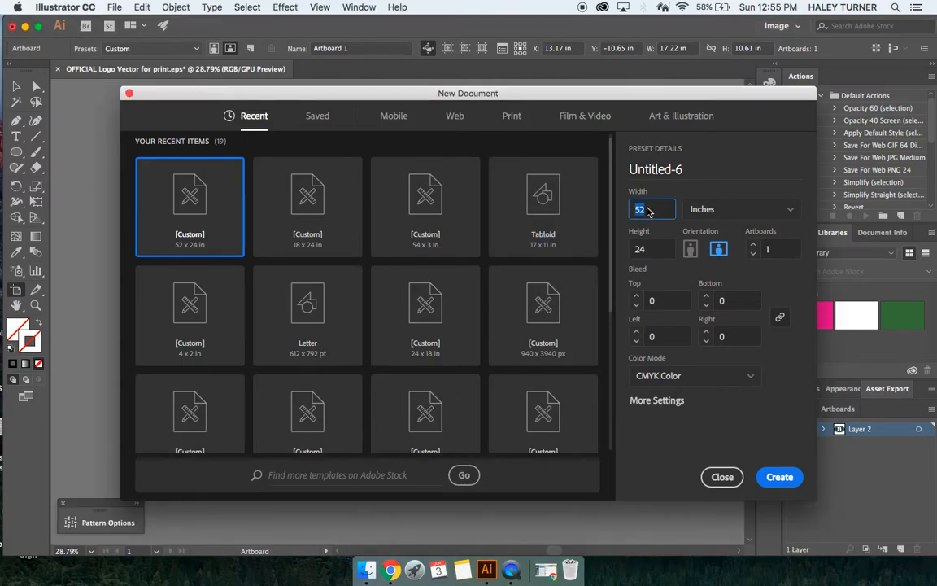
left_click(728, 213)
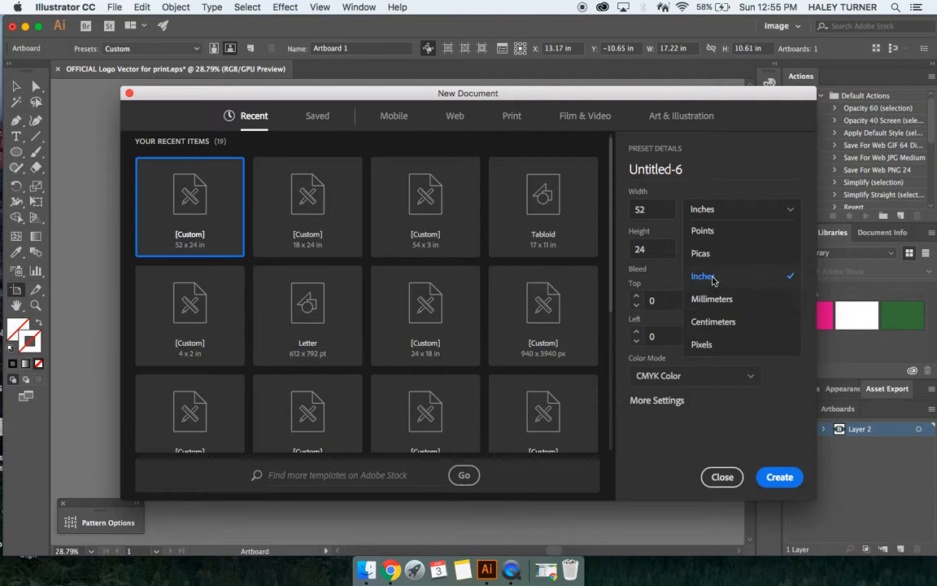
left_click(711, 278)
left_click(643, 209)
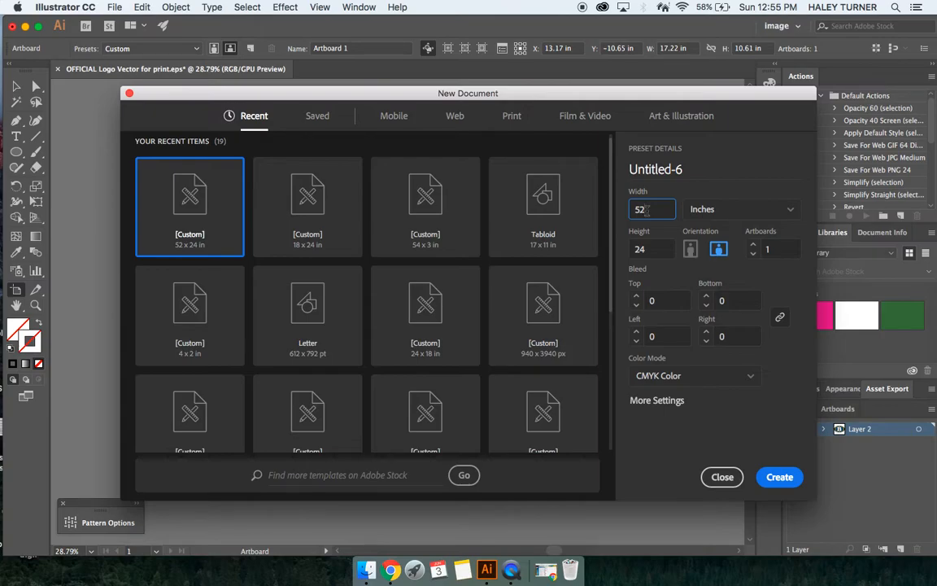
Step: Name the new document Printer and create it
left_click(685, 170)
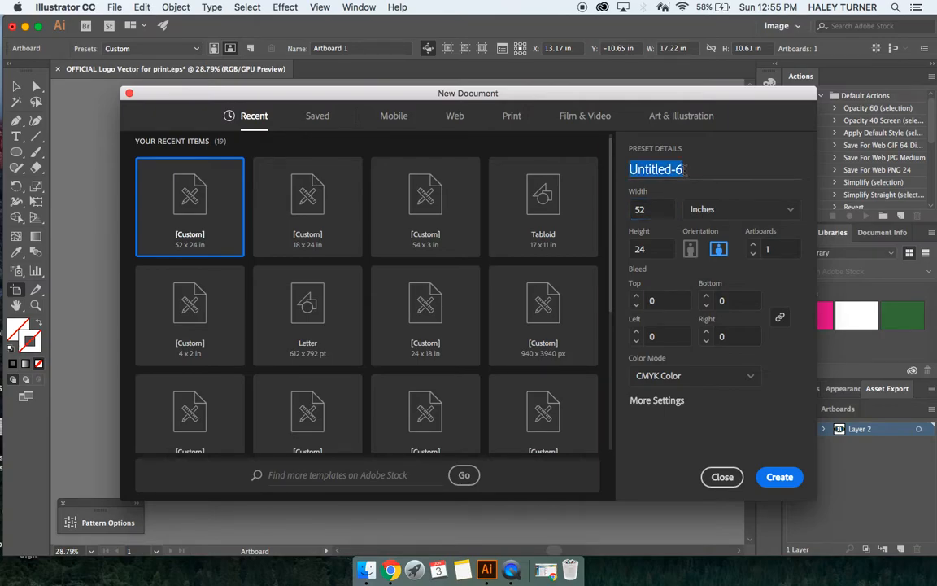
type("Print ")
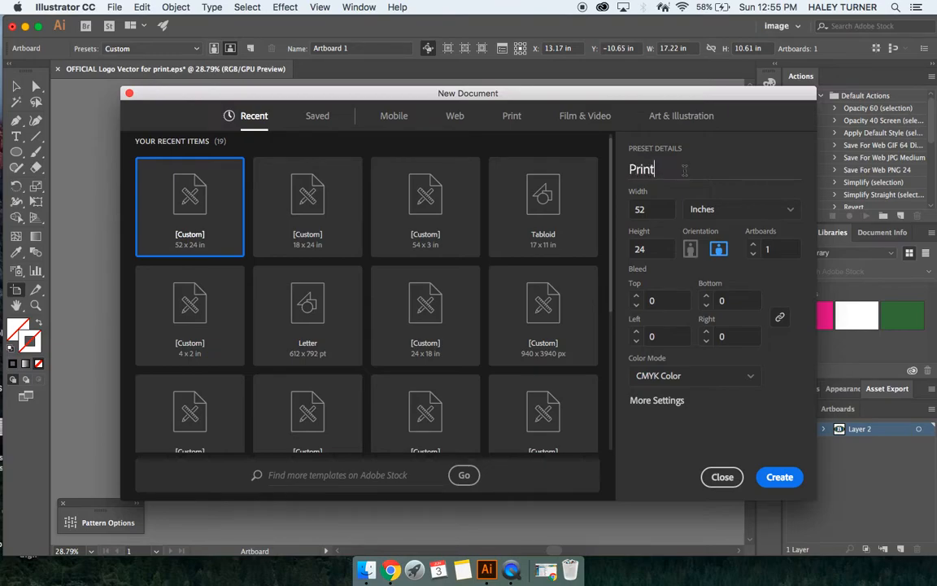
type("r")
key("BackSpace")
type("er")
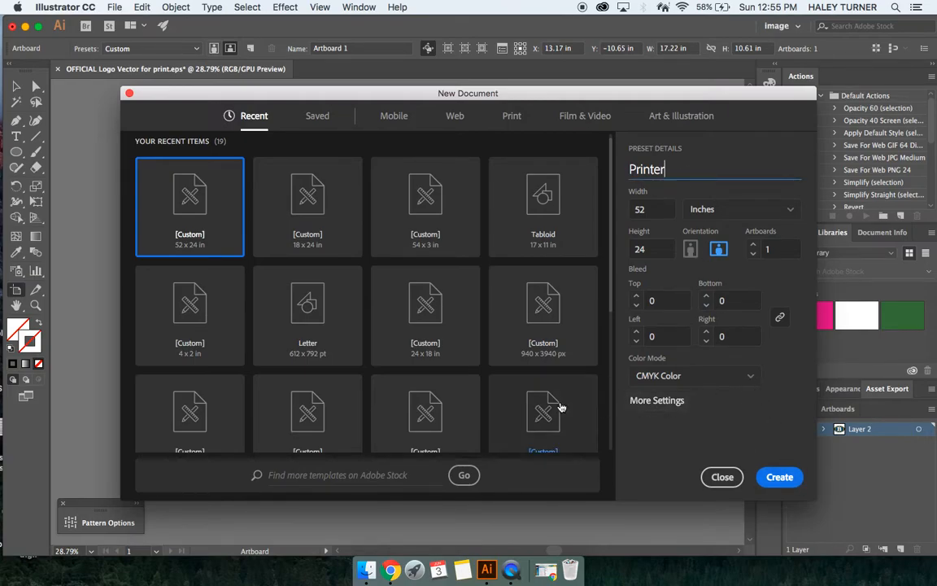
left_click(641, 168)
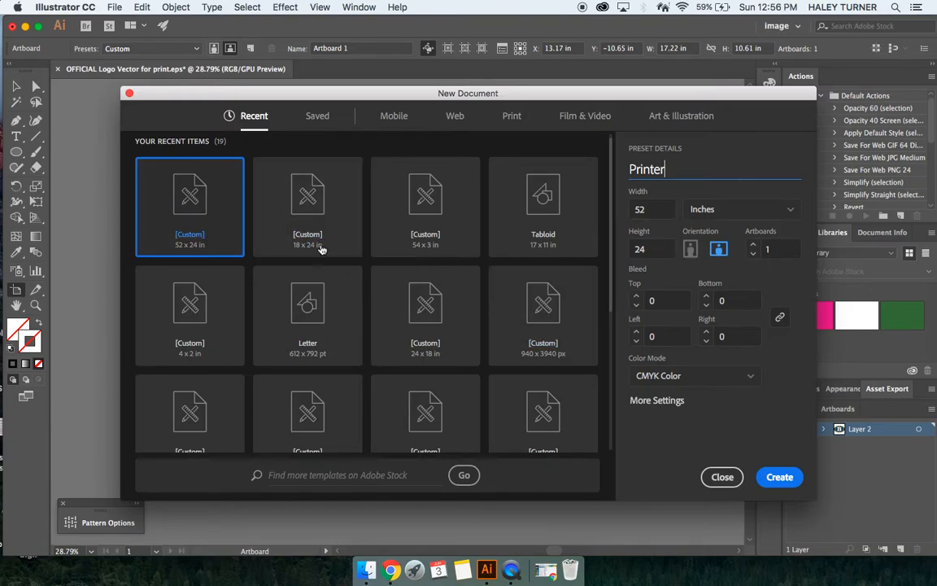
left_click(780, 477)
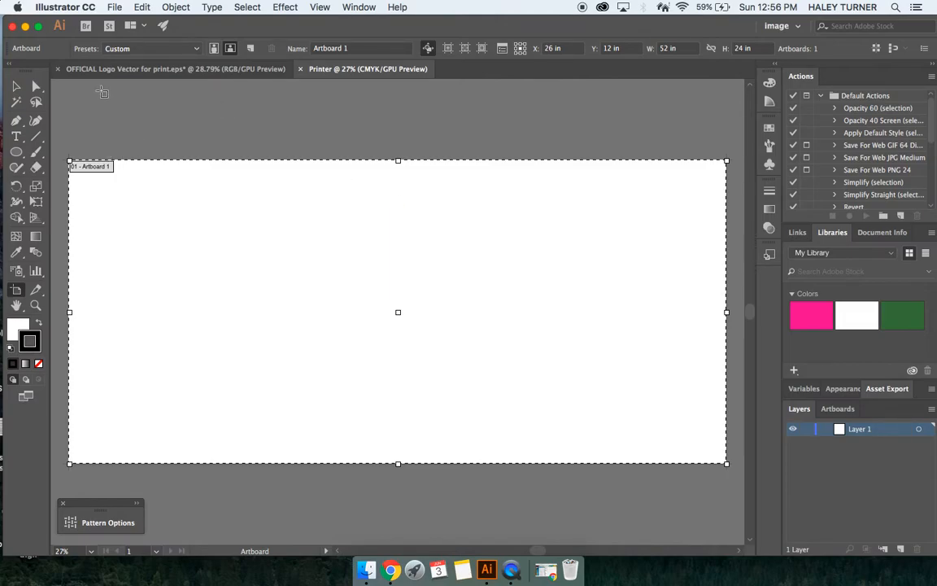
Step: Draw a text area with the Type tool and replace its placeholder text with BEARS
left_click(16, 138)
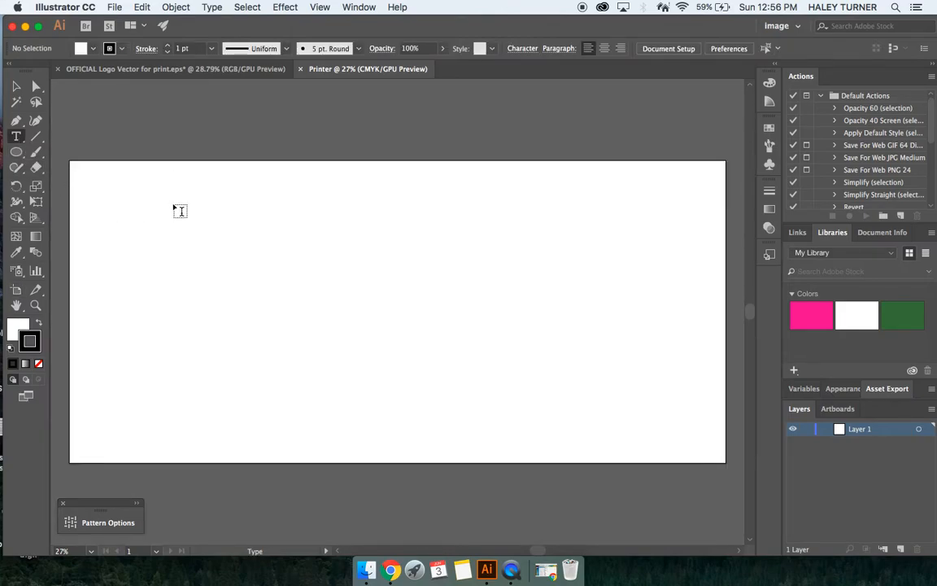
left_click_drag(164, 191, 417, 249)
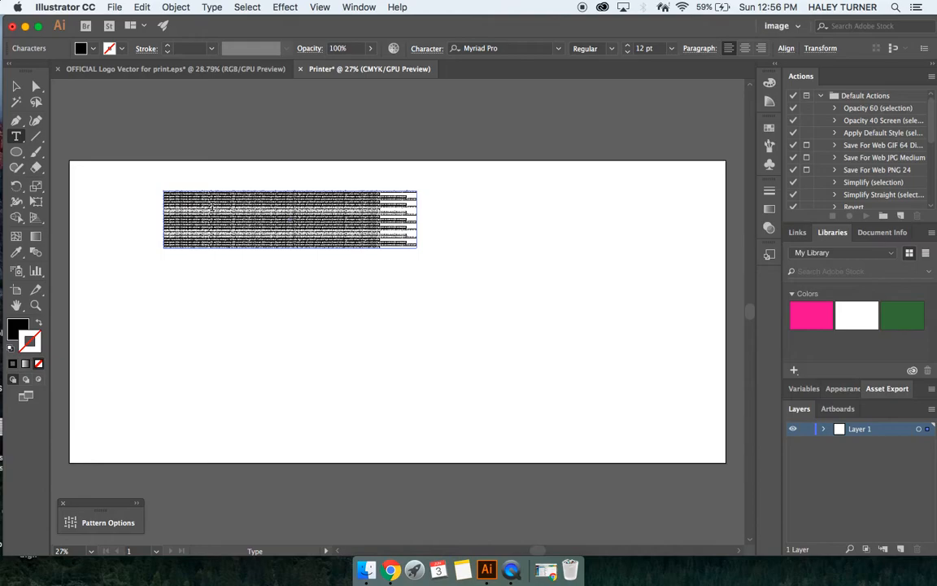
scroll(185, 234, "up", 3)
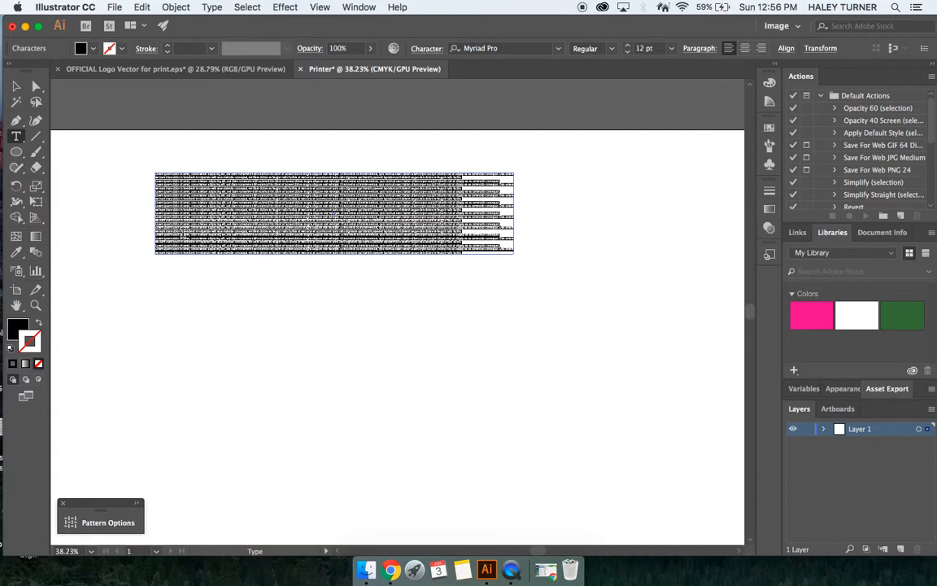
scroll(184, 233, "up", 10)
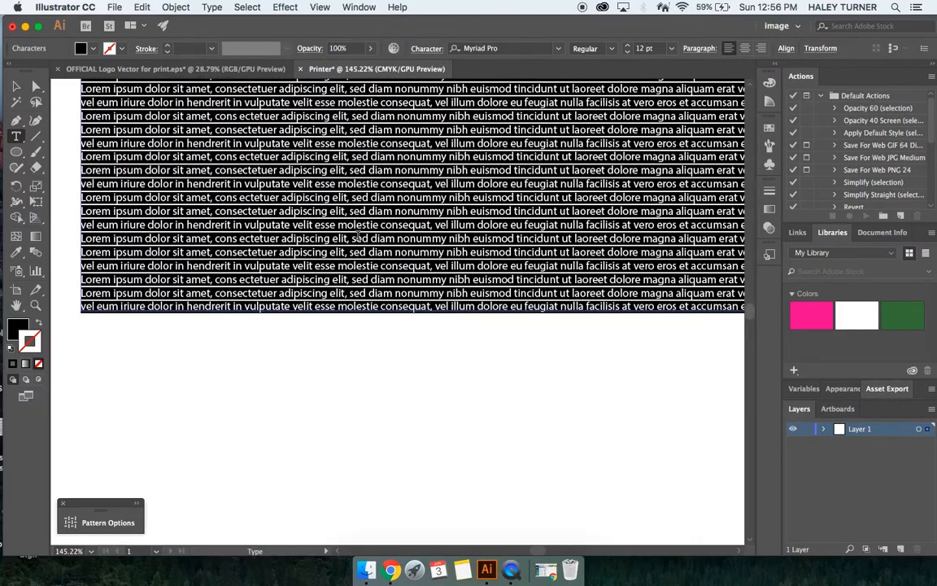
scroll(358, 236, "down", 8)
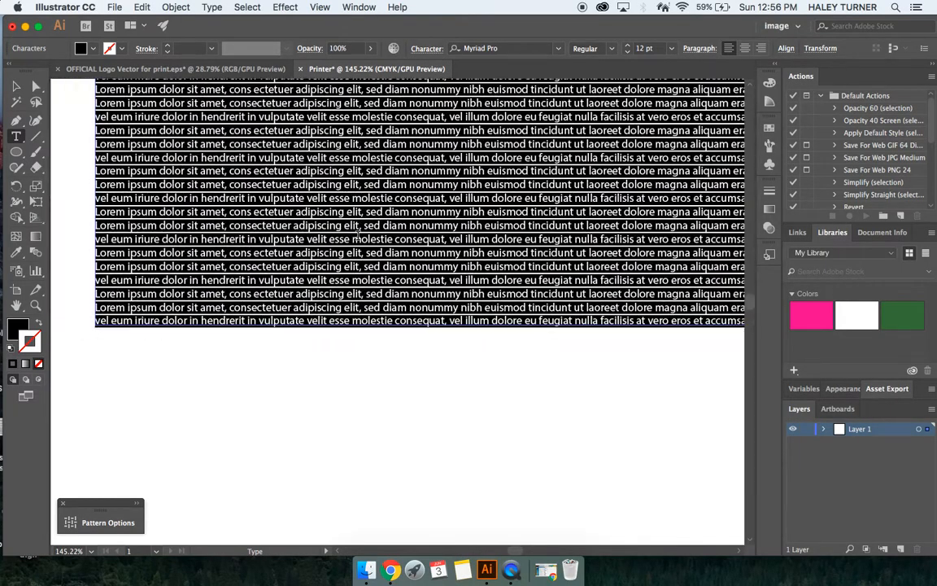
scroll(183, 235, "down", 3)
key("BackSpace")
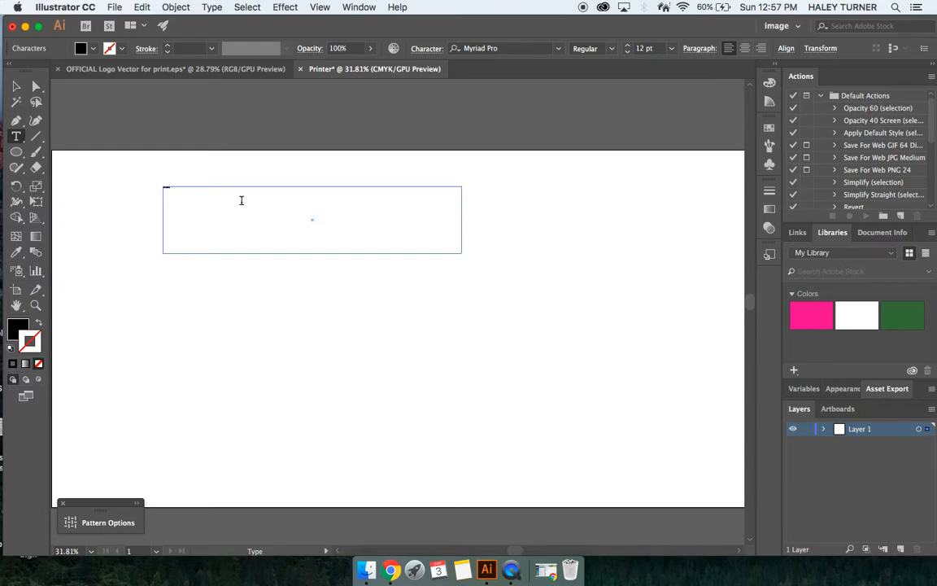
Step: Set the font size of the BEARS text to 150 pt
scroll(242, 200, "up", 6)
scroll(242, 200, "left", 5)
scroll(242, 200, "up", 2)
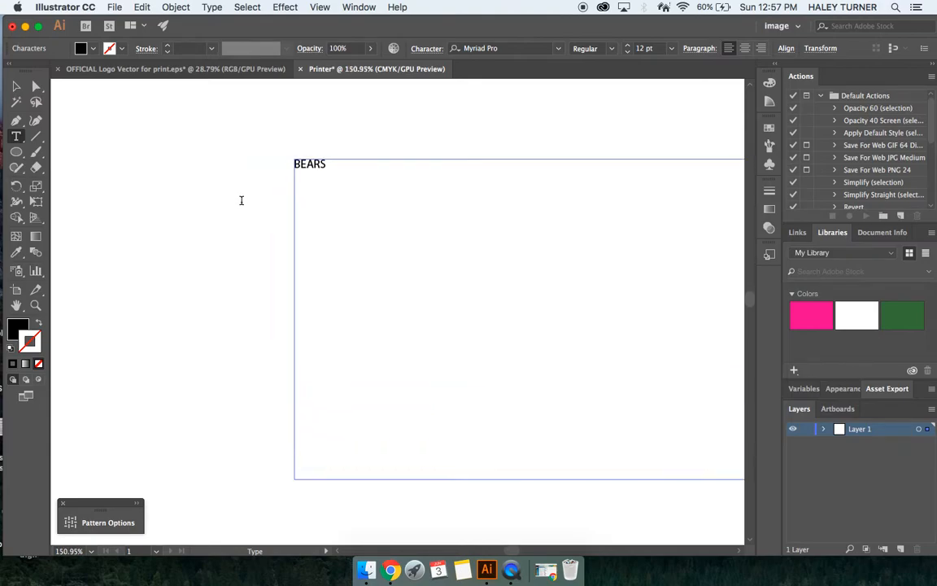
scroll(375, 201, "down", 5)
scroll(375, 201, "down", 1)
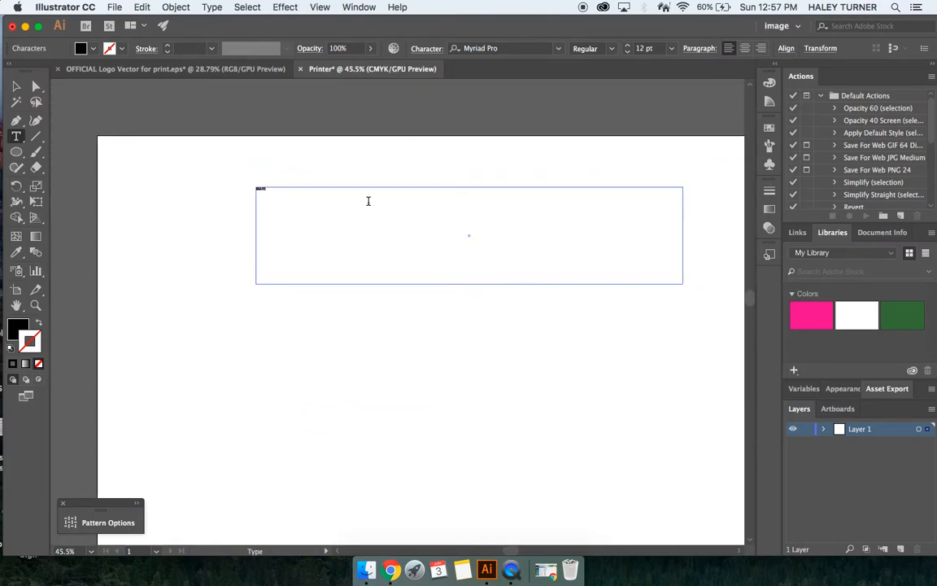
left_click(669, 48)
left_click(673, 281)
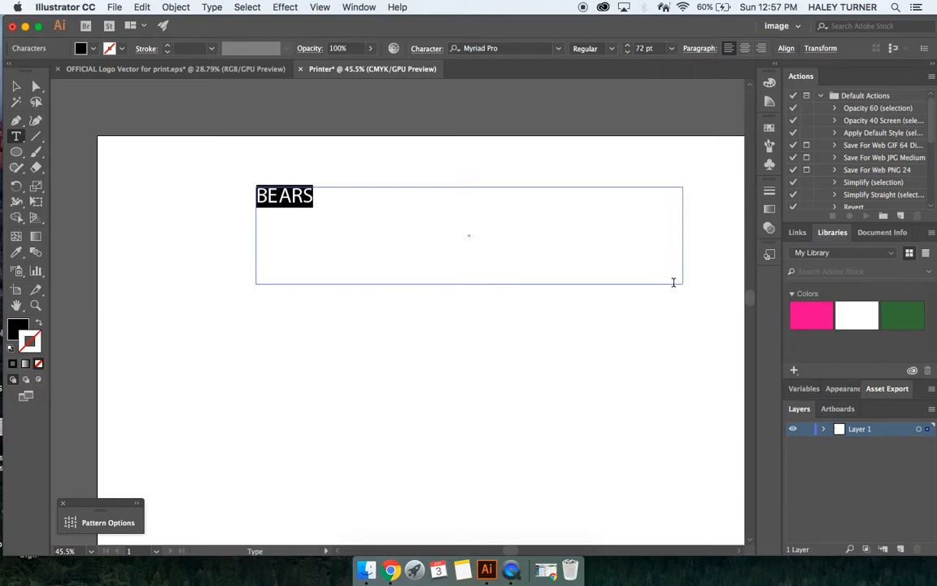
left_click(639, 49)
left_click(640, 49)
type("15")
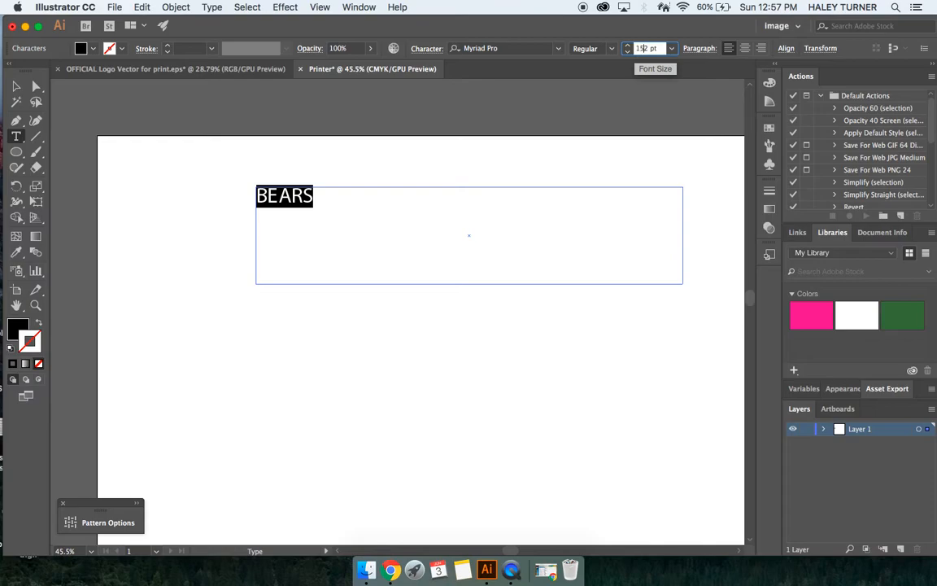
key("BackSpace")
type("0")
key("Return")
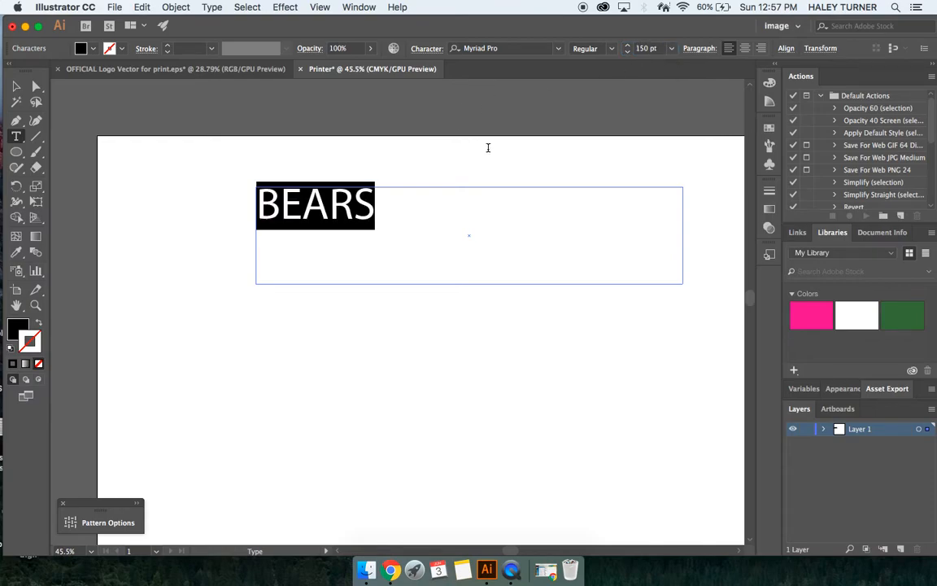
Step: Shrink the text frame to fit BEARS and move it toward the artboard's upper-left corner
key("Escape")
left_click_drag(685, 234, 380, 226)
left_click_drag(318, 284, 293, 221)
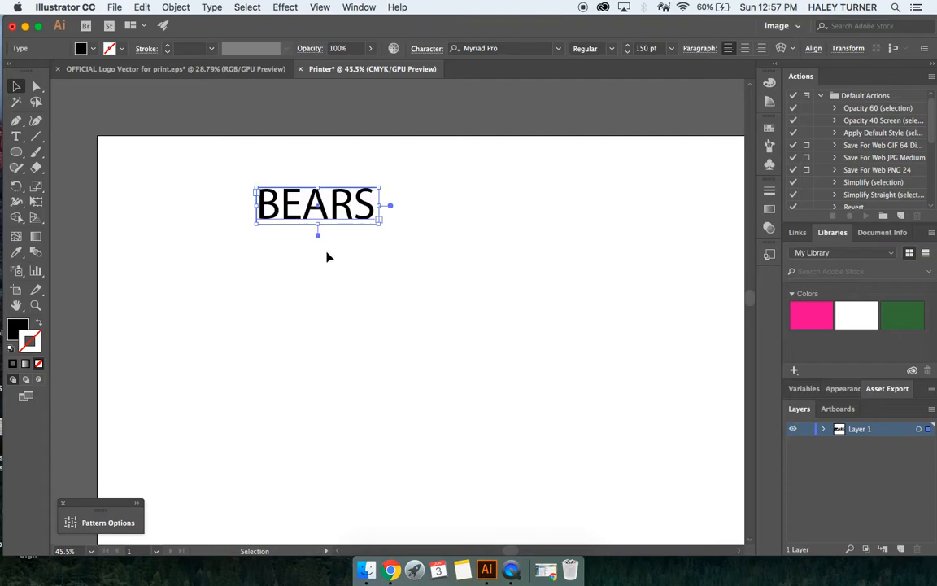
left_click(341, 260)
left_click_drag(319, 189, 187, 189)
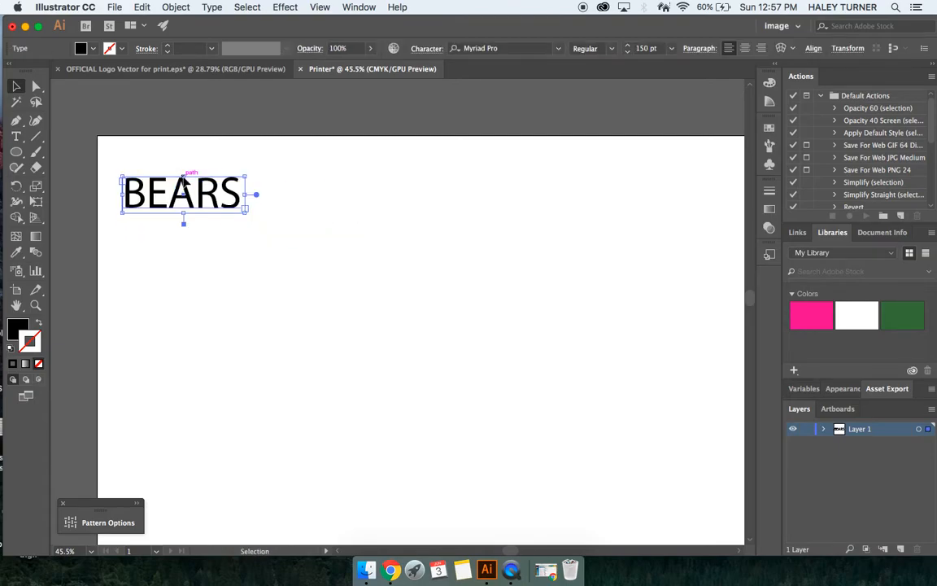
Step: Show the rulers
double_click(188, 189)
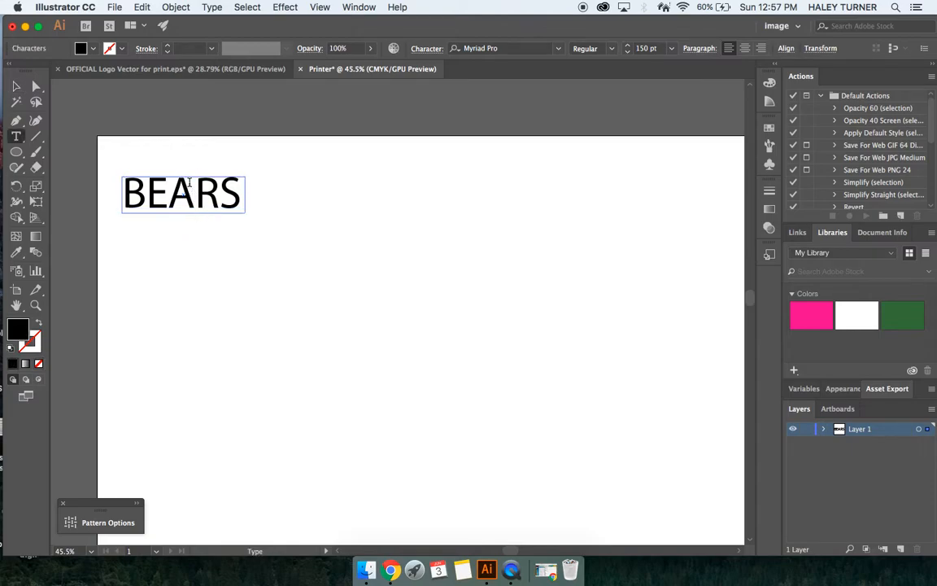
left_click(320, 8)
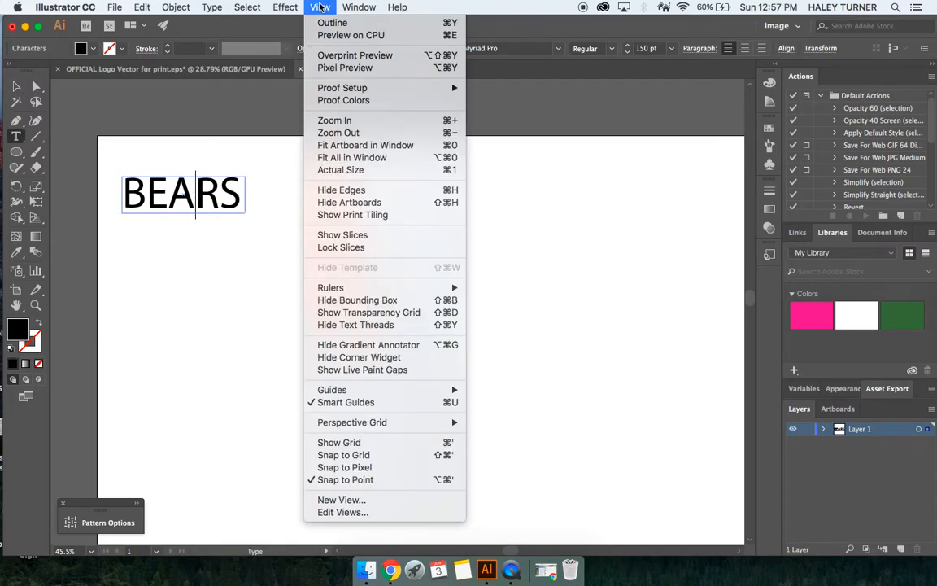
mouse_move(341, 287)
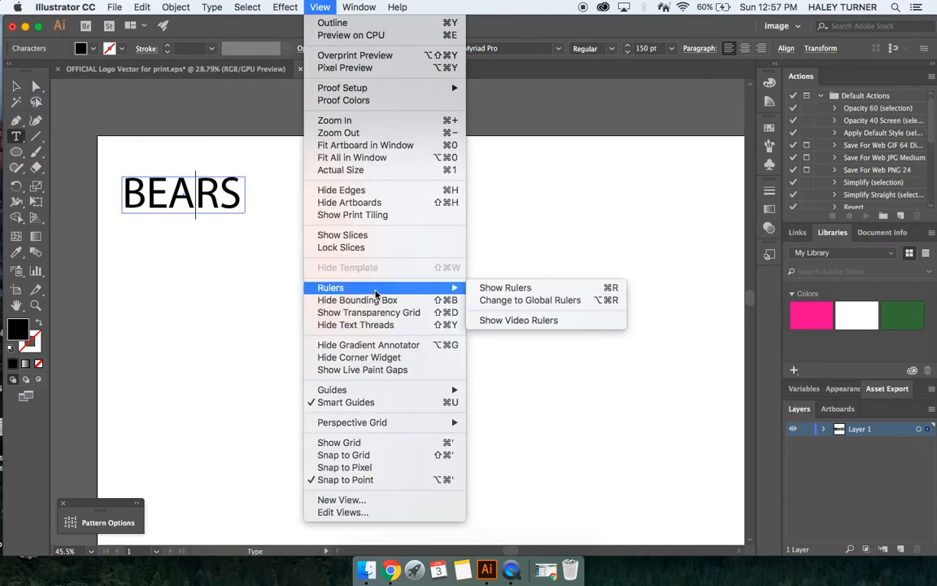
left_click(501, 287)
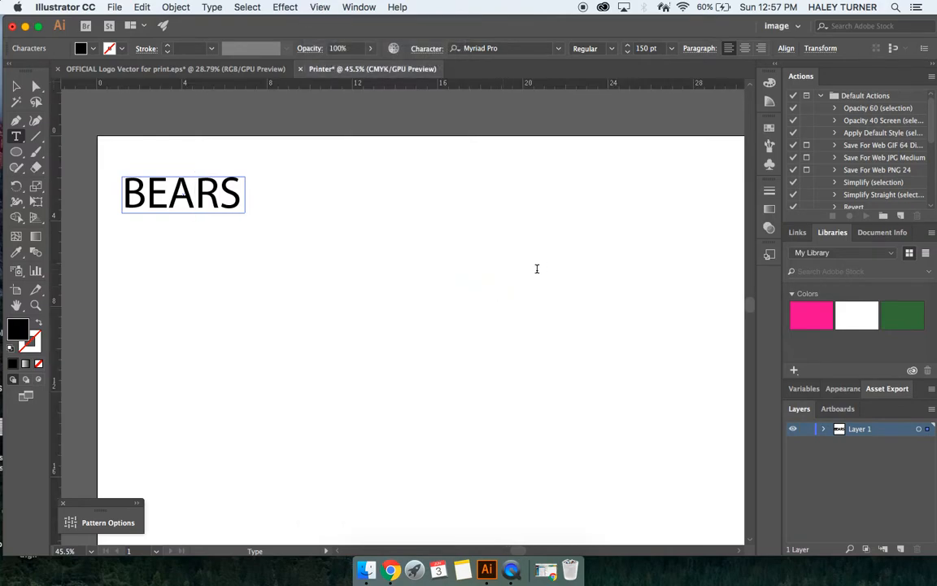
scroll(537, 269, "down", 2)
scroll(537, 268, "right", 1)
scroll(537, 269, "down", 3)
scroll(535, 272, "up", 2)
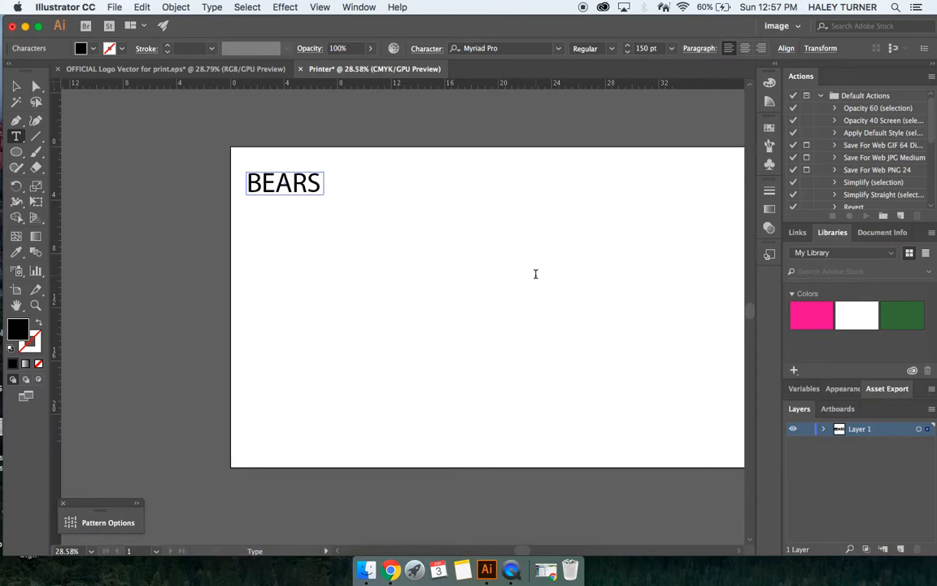
key("Escape")
scroll(392, 243, "up", 2)
scroll(392, 244, "left", 1)
key("Escape")
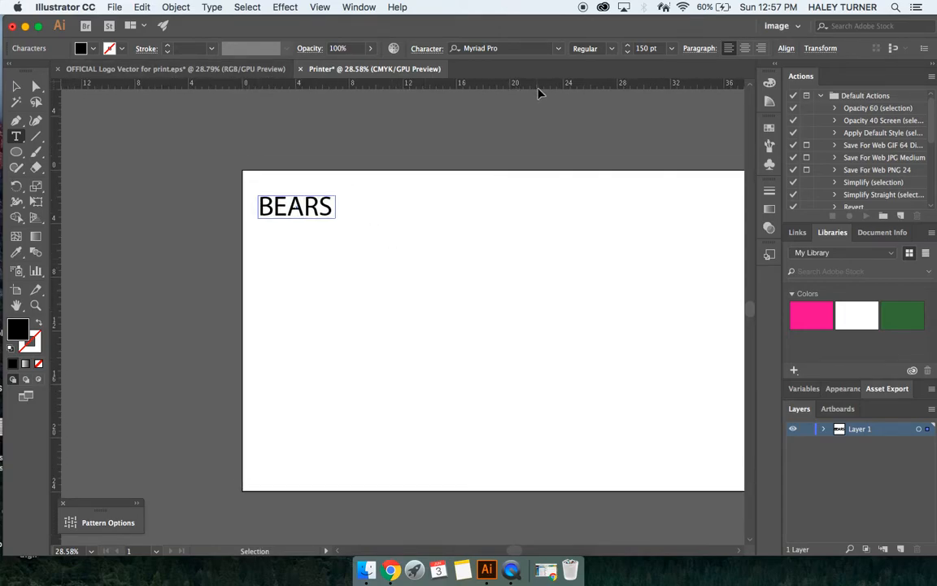
left_click_drag(15, 152, 82, 153)
left_click_drag(359, 124, 475, 204)
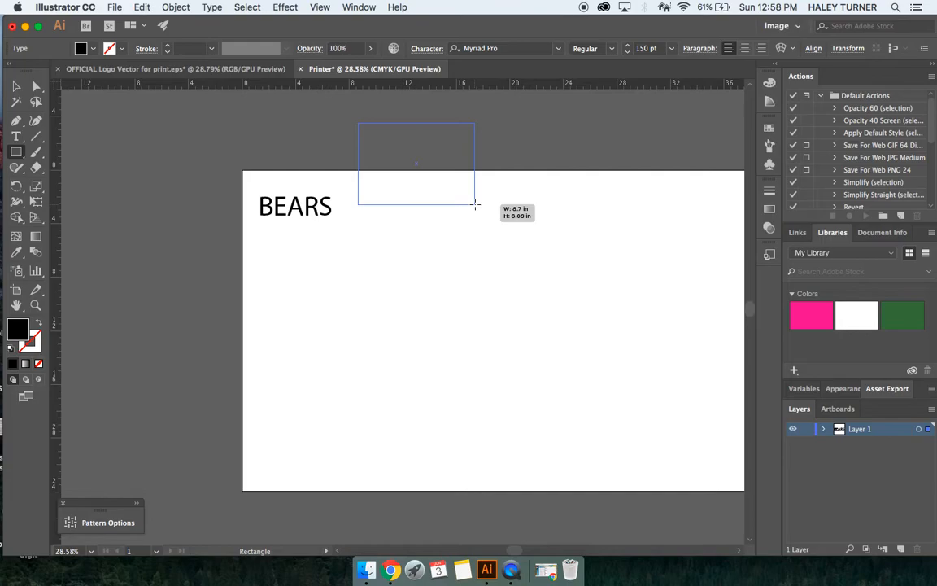
left_click_drag(476, 204, 475, 205)
key("Delete")
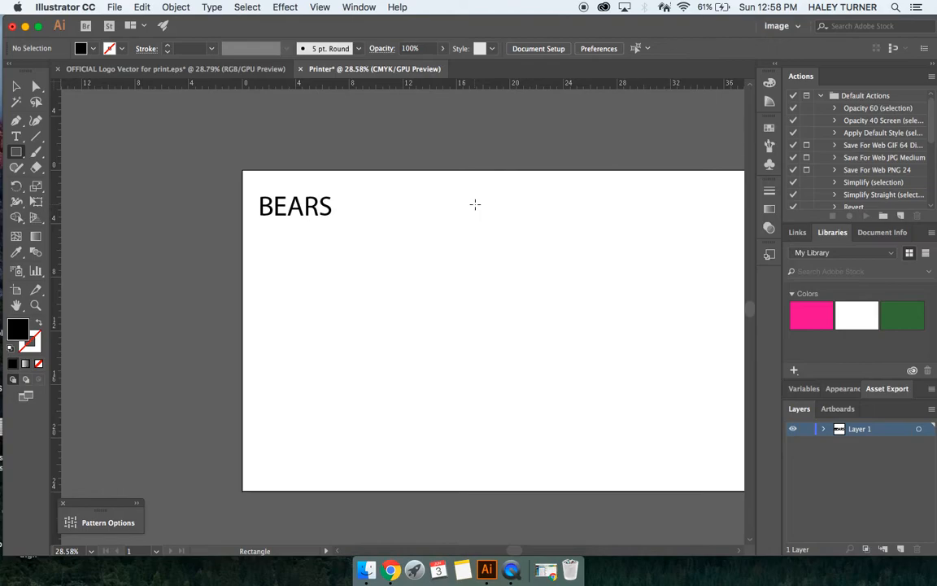
scroll(330, 224, "up", 5)
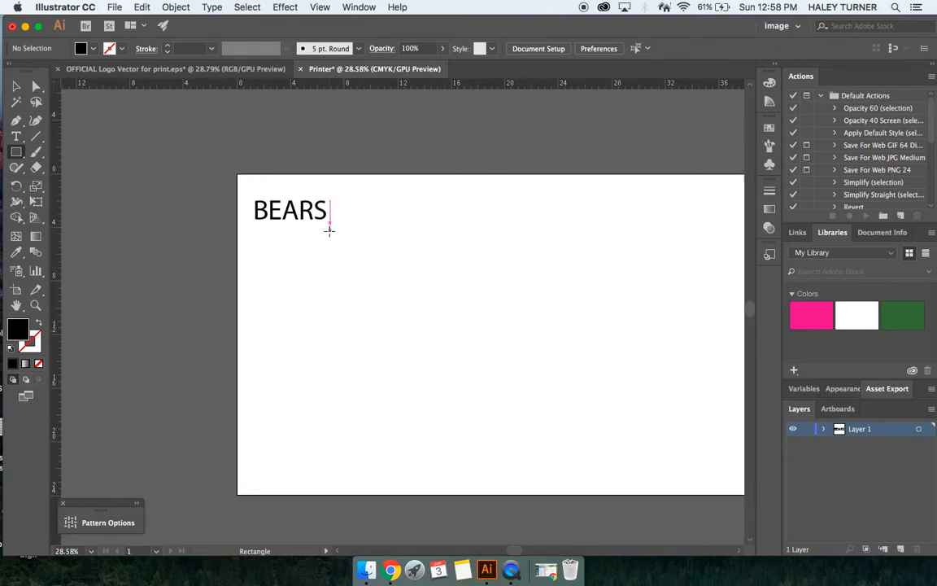
scroll(330, 232, "up", 5)
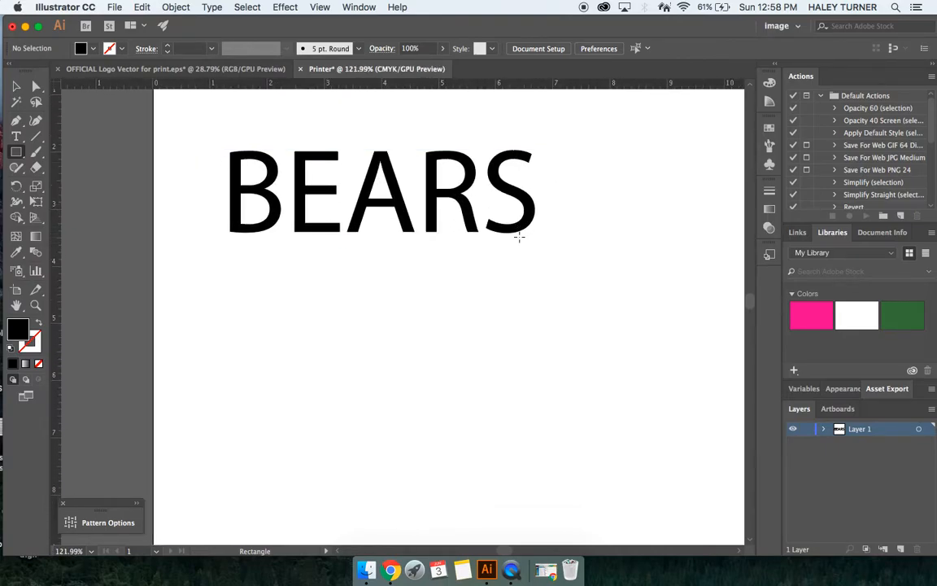
scroll(519, 236, "down", 4)
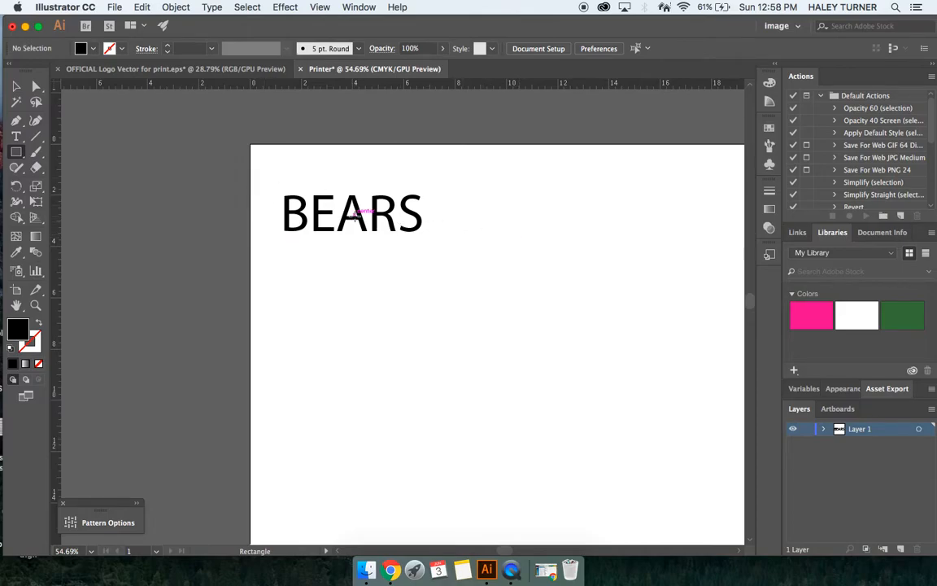
key("v")
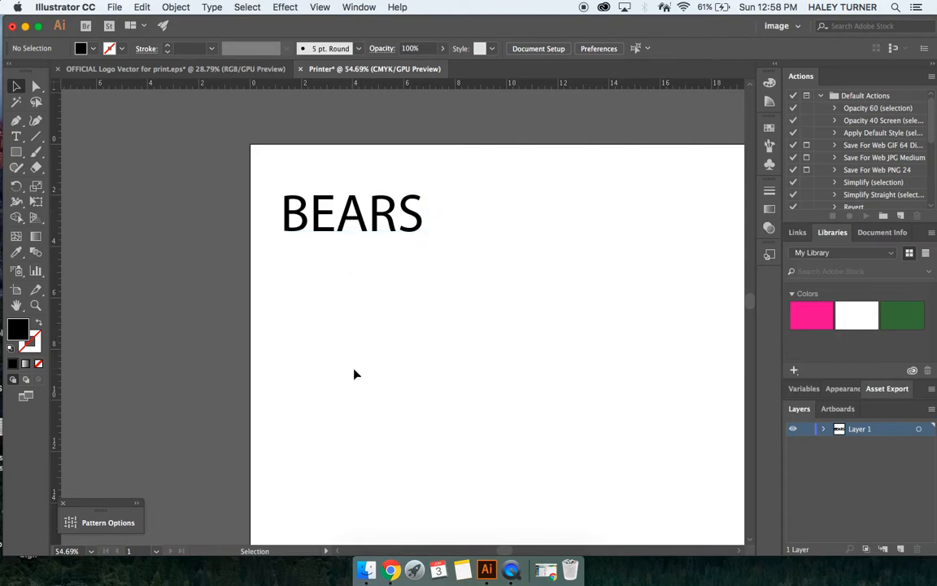
Step: Select the BEARS text and give it a magenta stroke
left_click(328, 215)
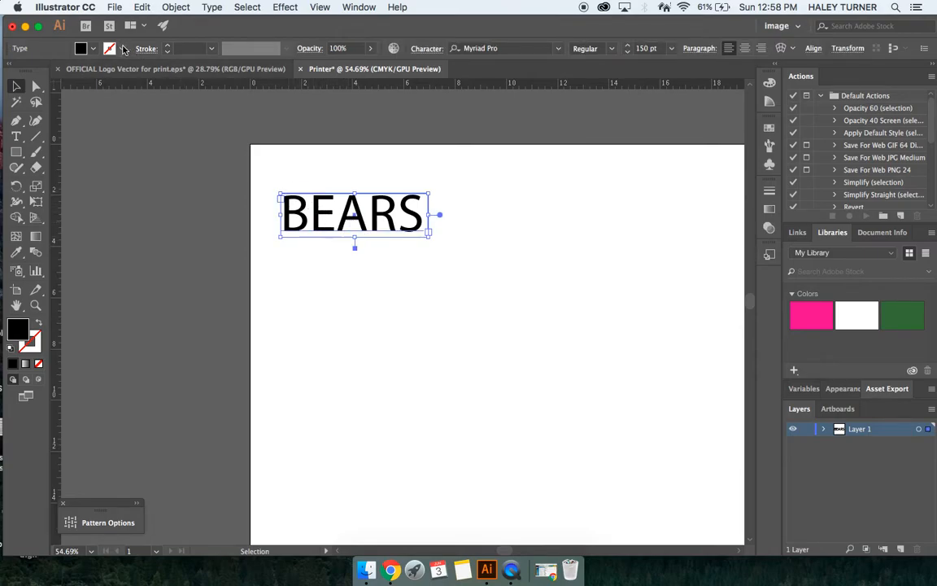
left_click(123, 50)
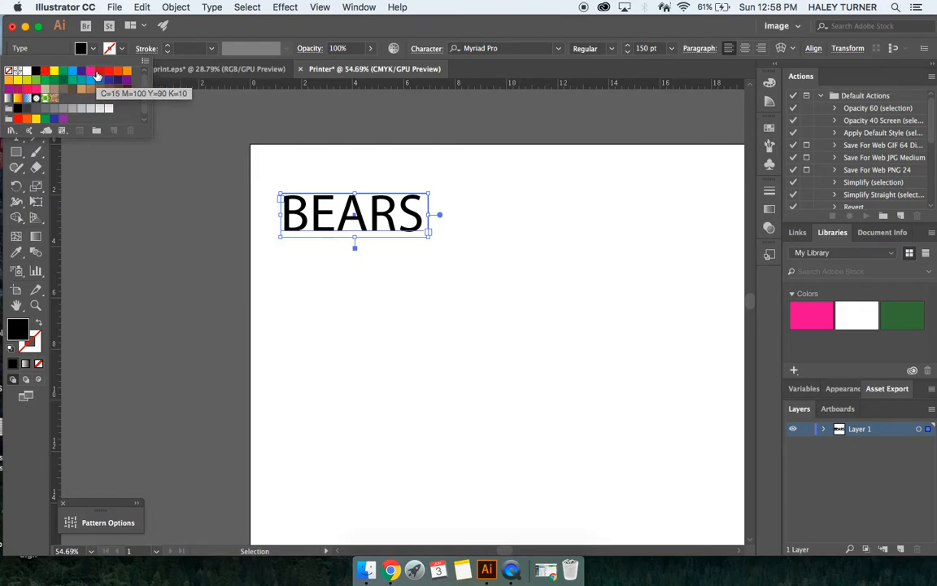
left_click(91, 72)
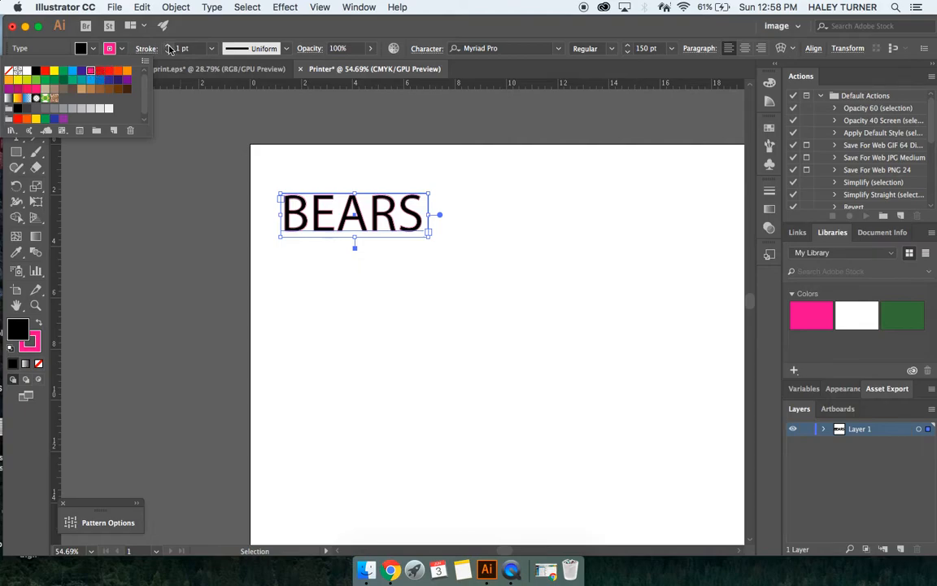
Step: Set the BEARS text's stroke weight to 0.25 pt
left_click(211, 50)
left_click(211, 50)
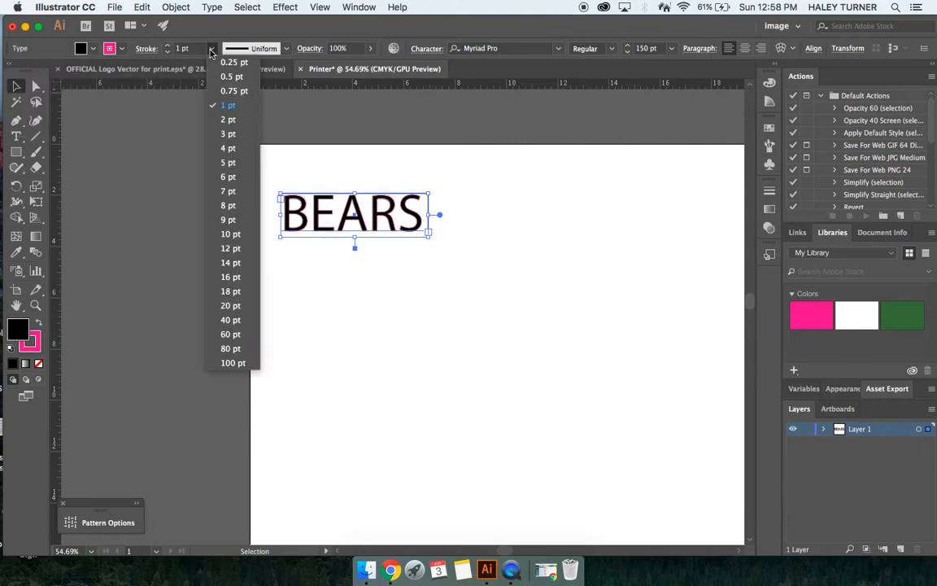
left_click(224, 63)
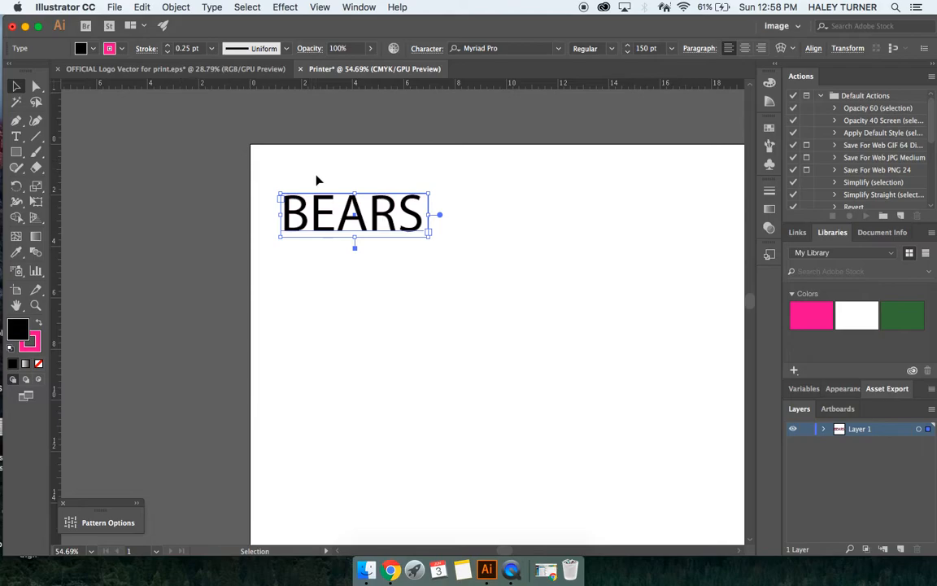
Step: Set the BEARS text's fill to None, leaving only the magenta outline
scroll(329, 210, "up", 10)
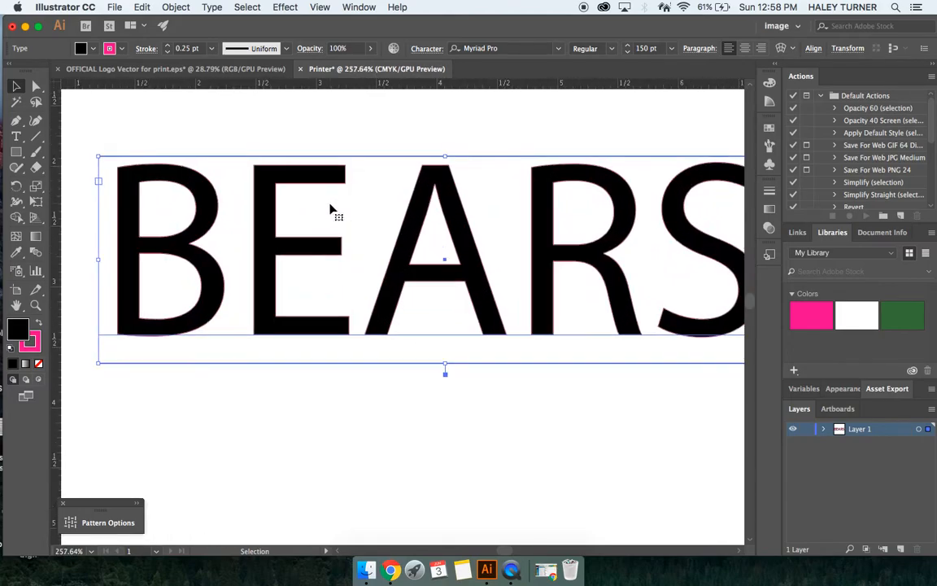
scroll(330, 210, "up", 1)
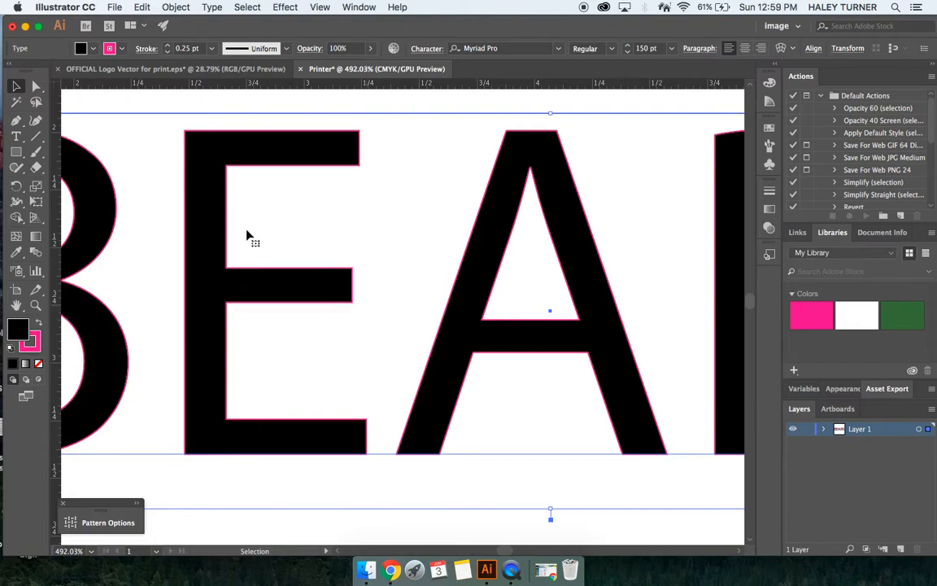
left_click(94, 50)
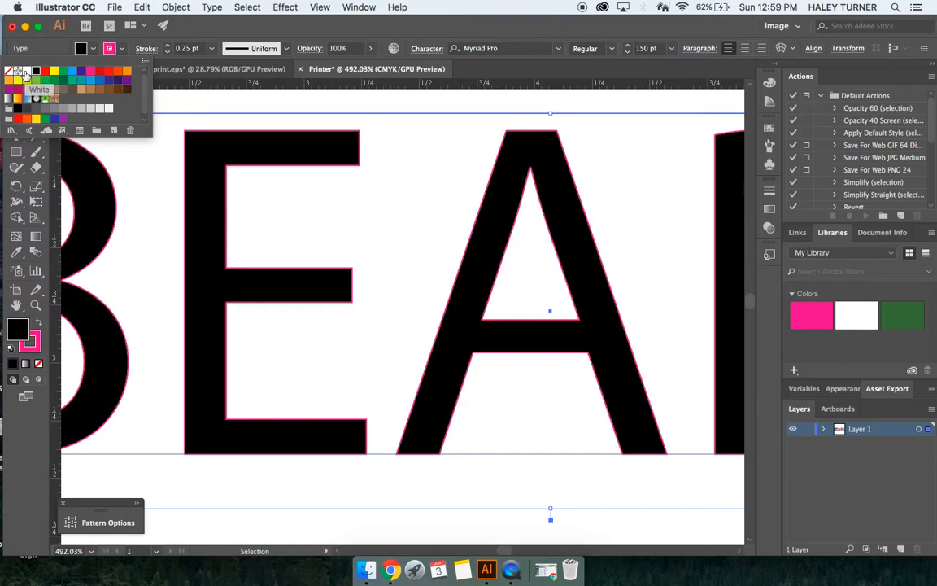
left_click(27, 72)
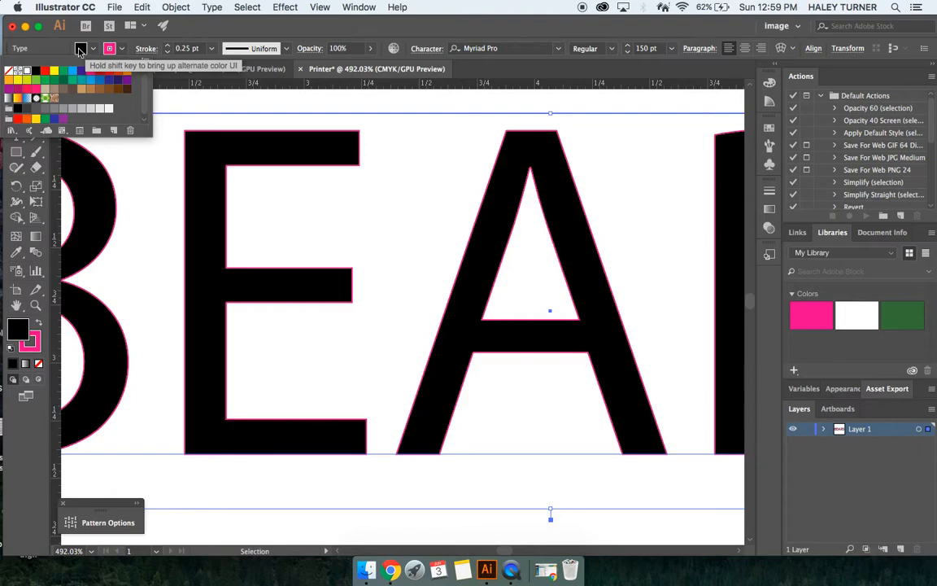
left_click(8, 72)
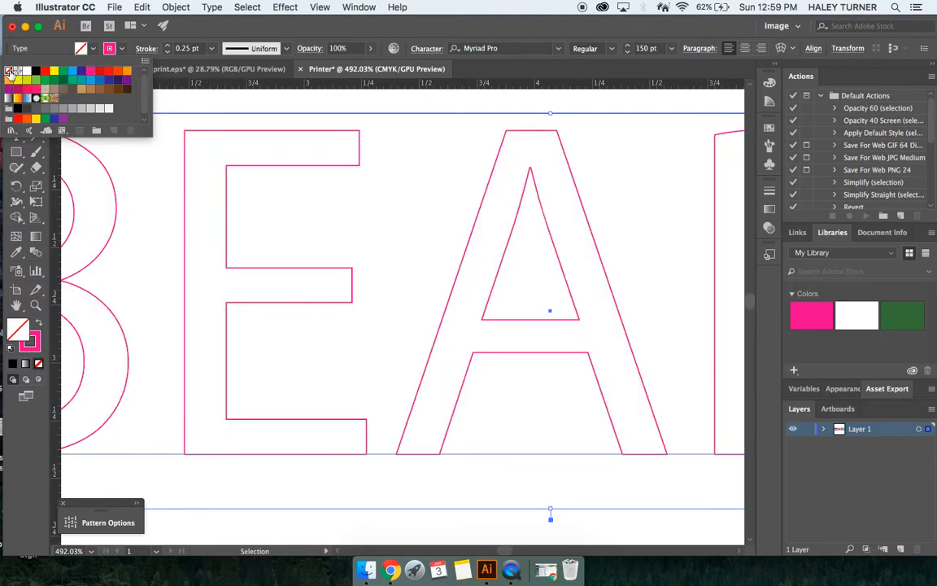
Step: Create a new Spot Color swatch named CutContour from the magenta stroke colour
key("super+0")
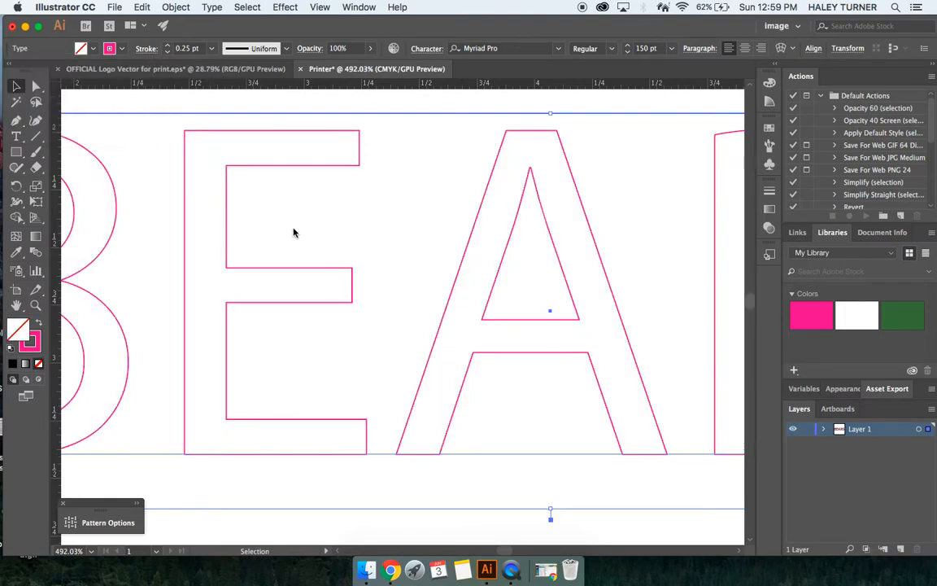
scroll(294, 240, "up", 5)
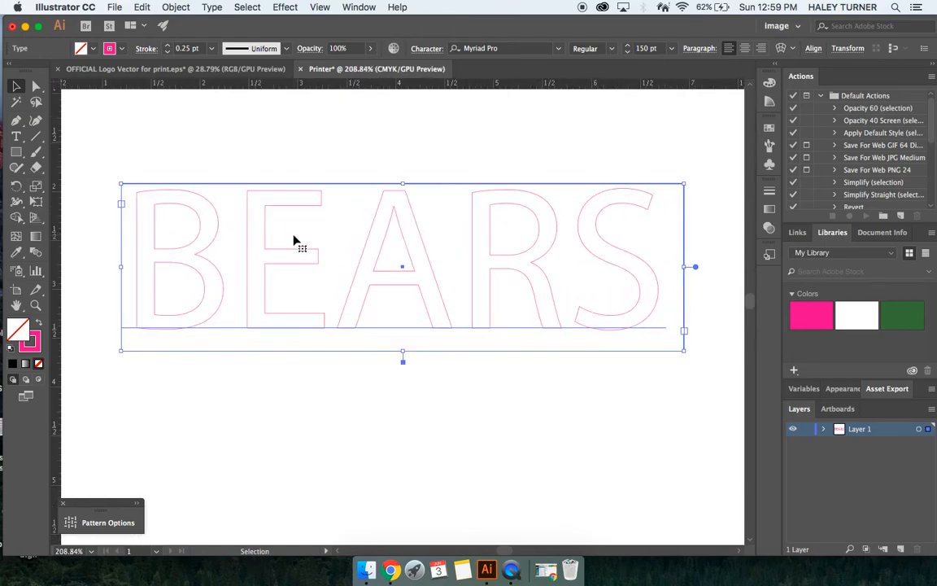
scroll(295, 241, "up", 1)
scroll(294, 240, "down", 2)
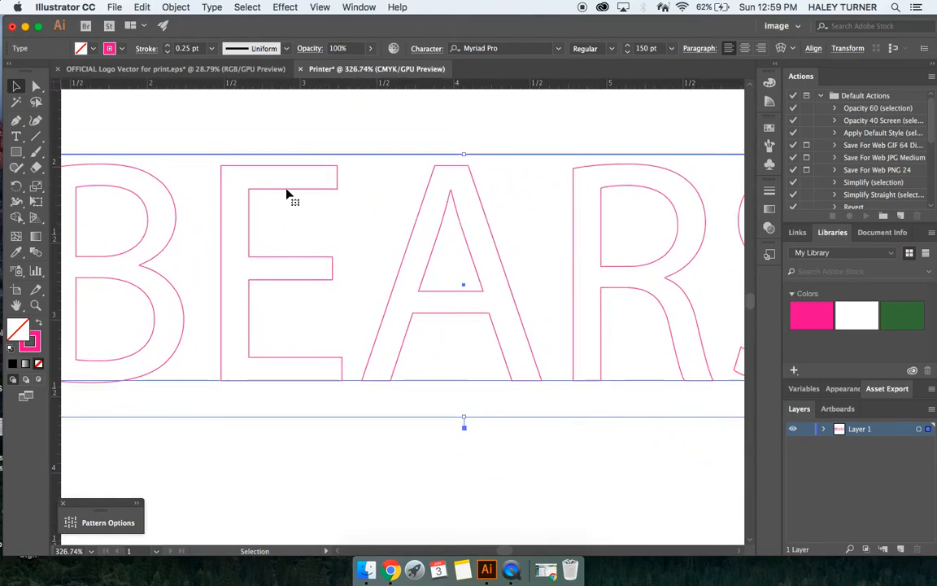
scroll(214, 216, "down", 1)
scroll(213, 217, "down", 2)
scroll(213, 217, "up", 1)
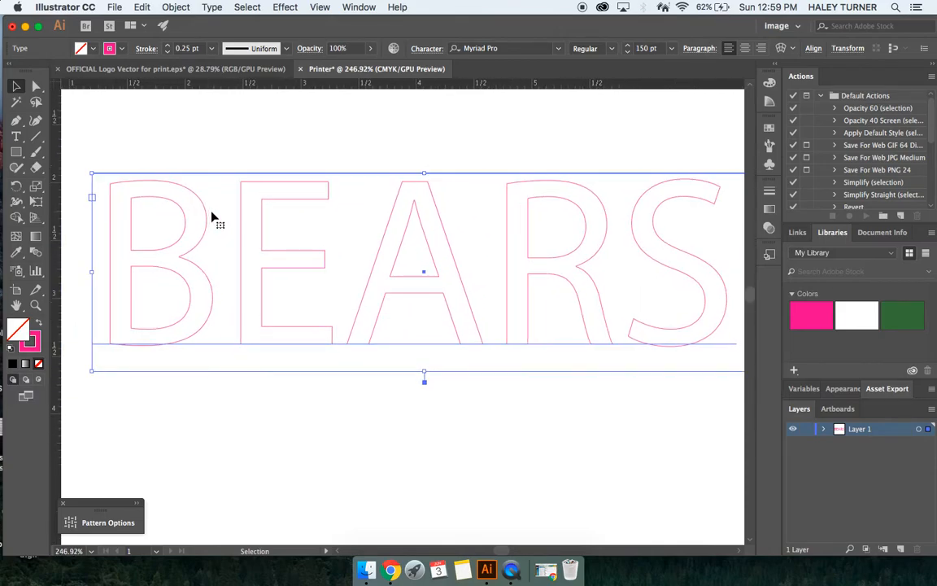
left_click(123, 50)
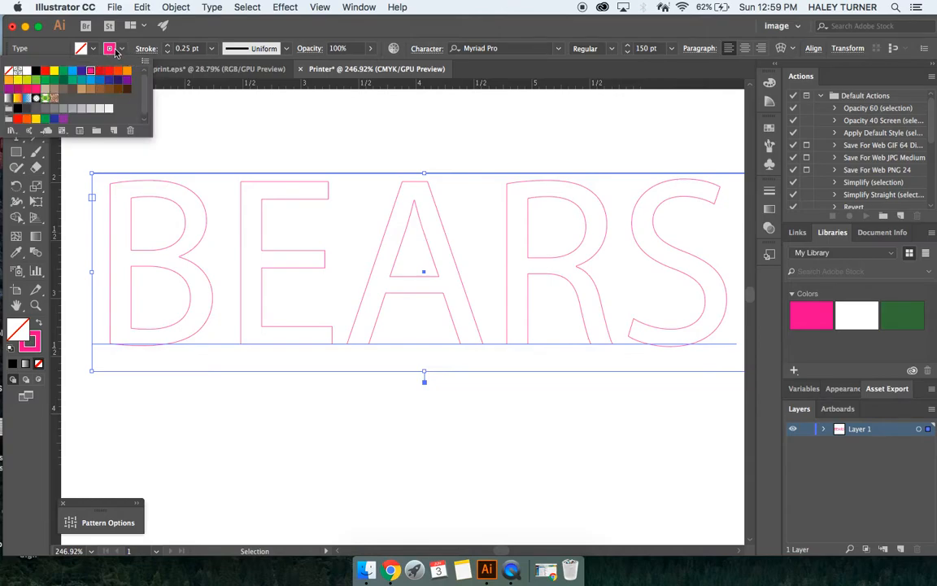
left_click(113, 132)
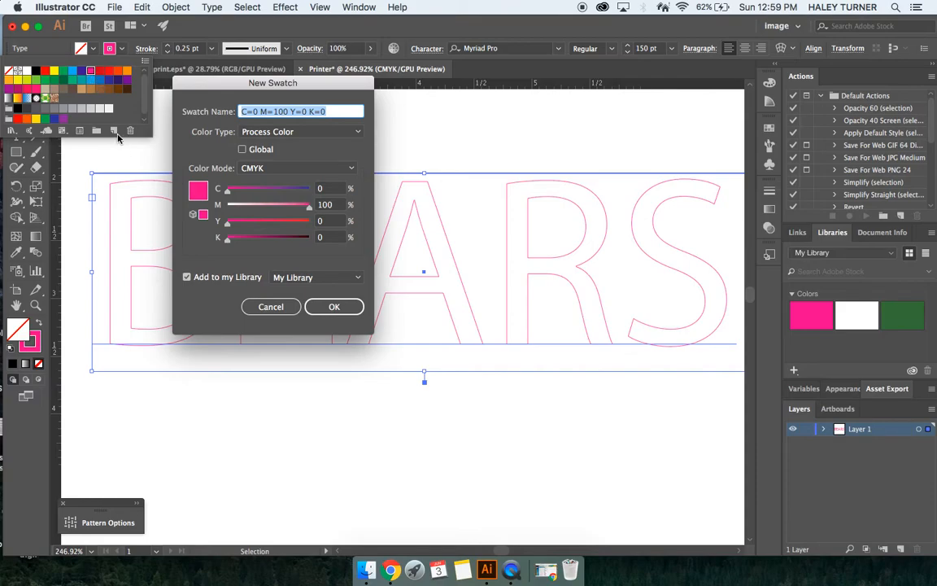
left_click(326, 133)
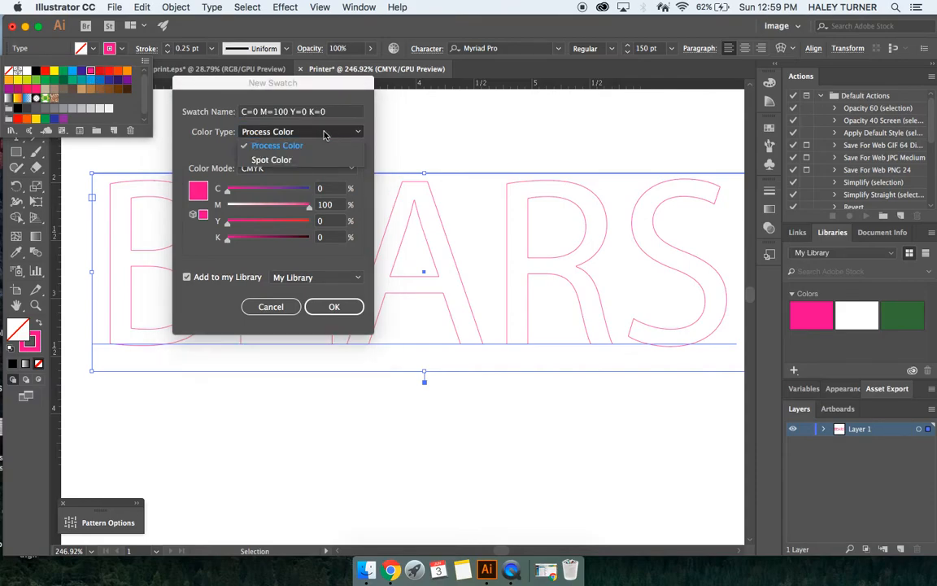
left_click(271, 160)
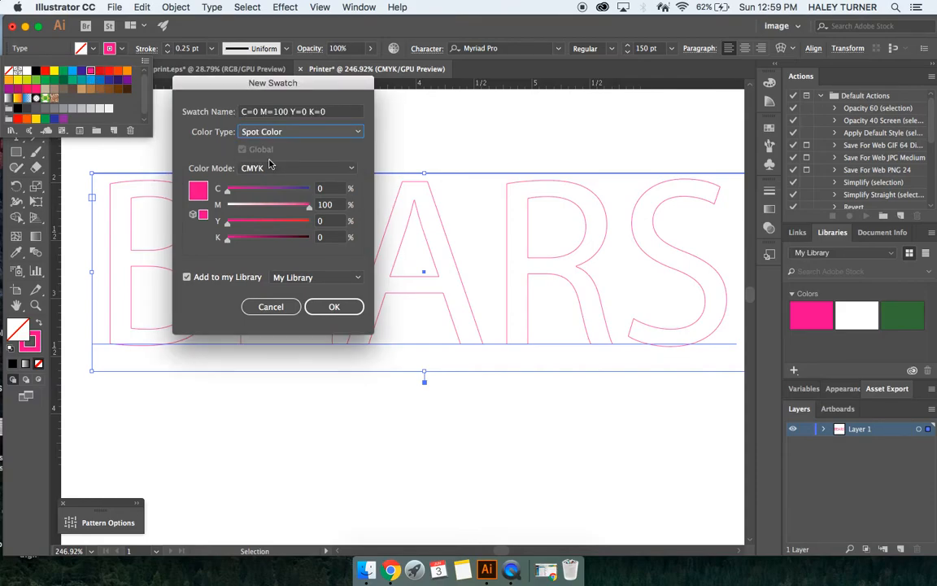
left_click(350, 115)
left_click_drag(349, 115, 230, 115)
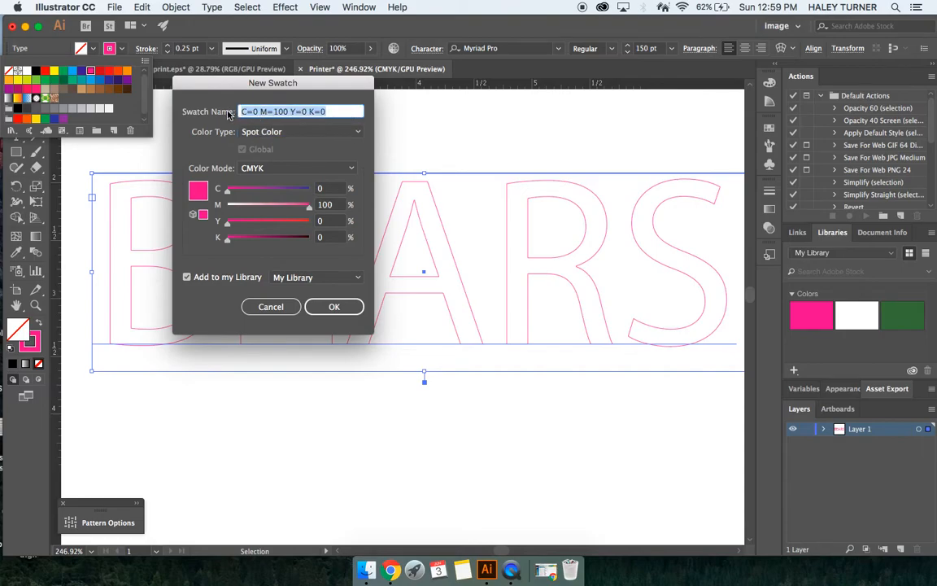
type("CutContour")
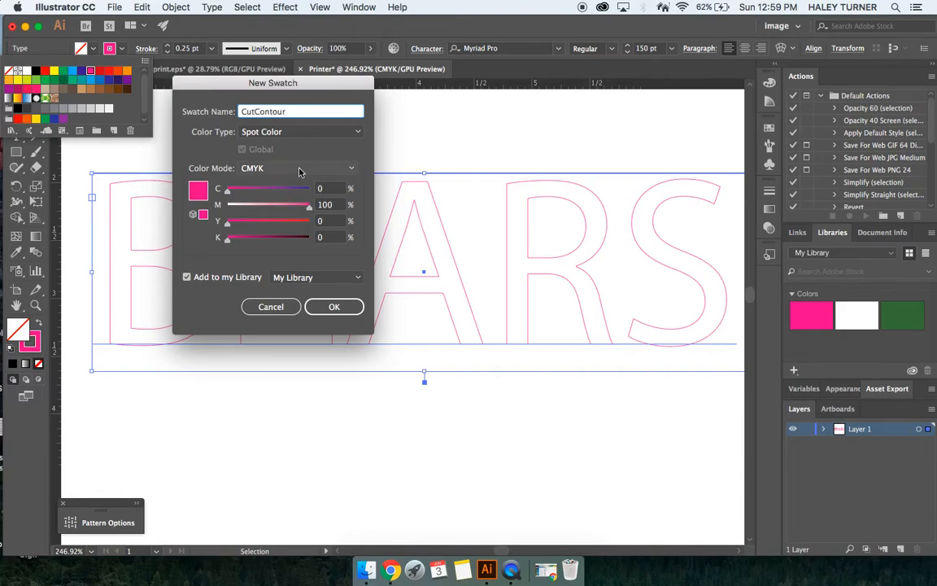
left_click(329, 306)
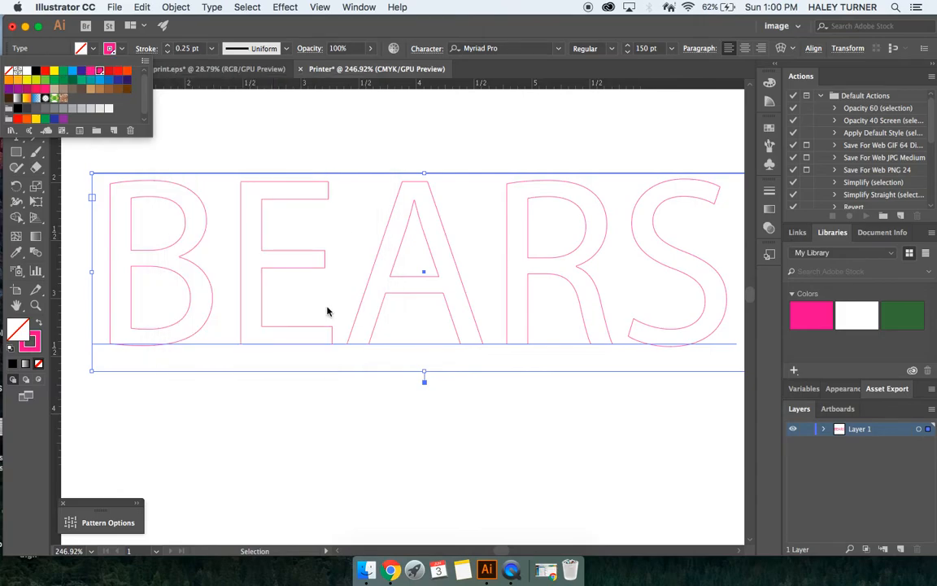
left_click(124, 50)
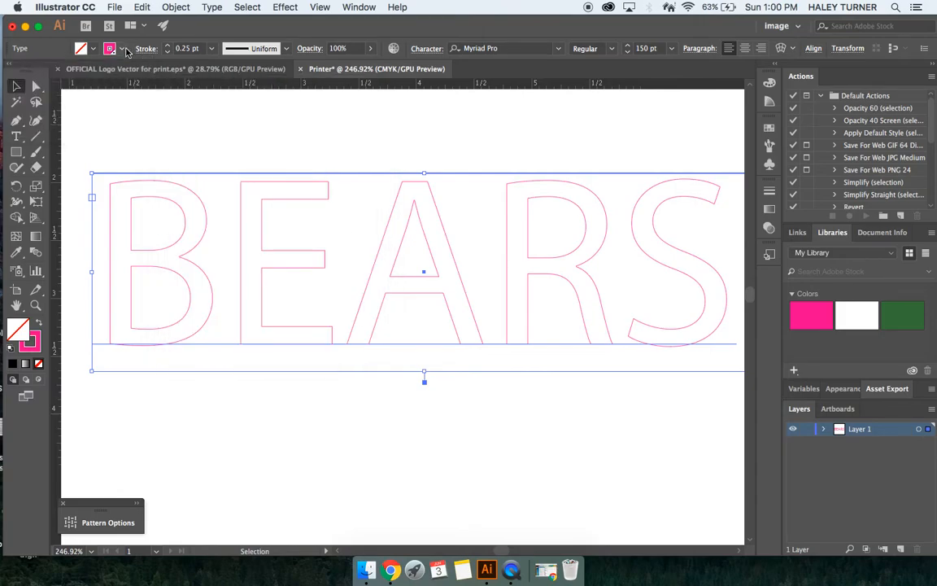
scroll(468, 391, "down", 2)
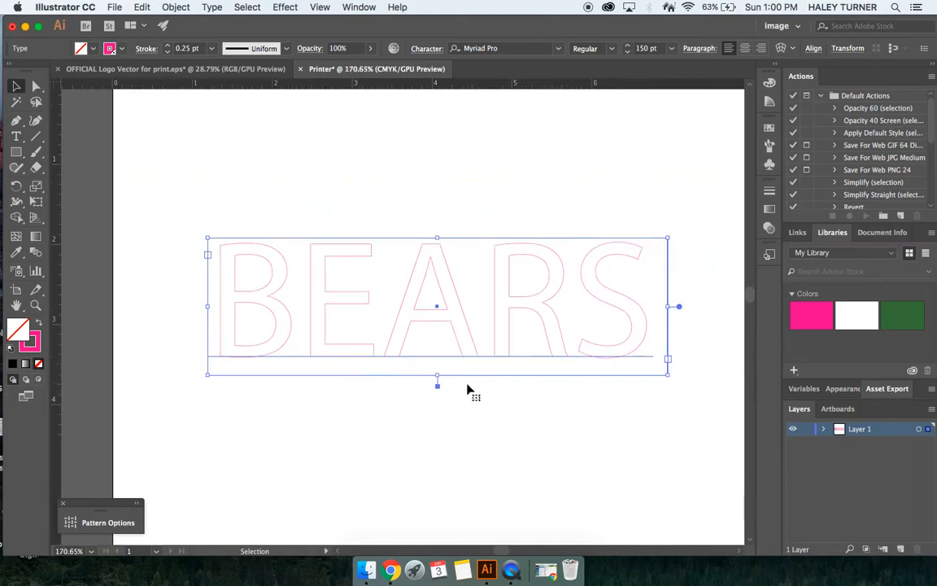
scroll(592, 345, "down", 2)
left_click_drag(592, 345, 543, 254)
left_click(560, 328)
left_click(539, 261)
left_click_drag(564, 290, 686, 355)
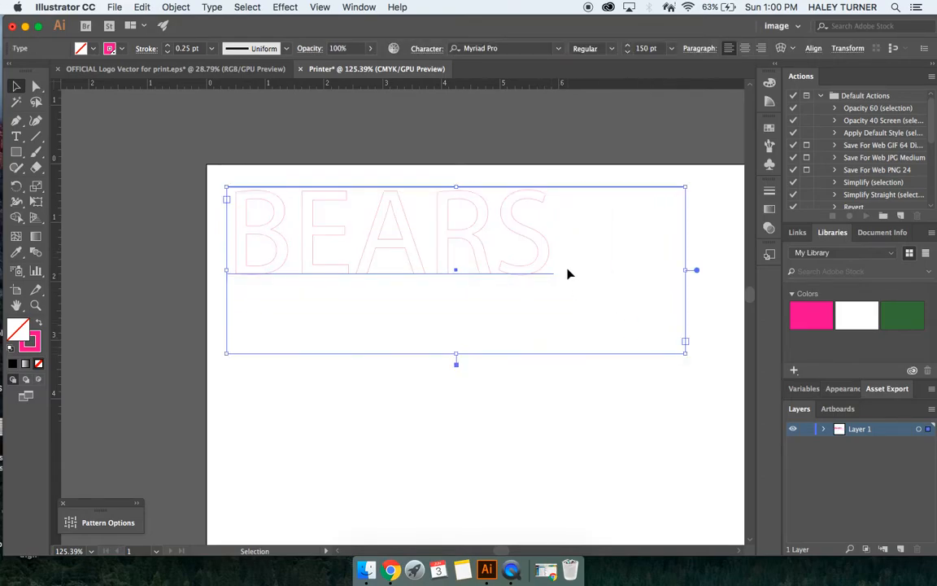
key("super+z")
Step: Select the BEARS characters with the Type tool and set the font size to 250 pt
key("t")
left_click(498, 236)
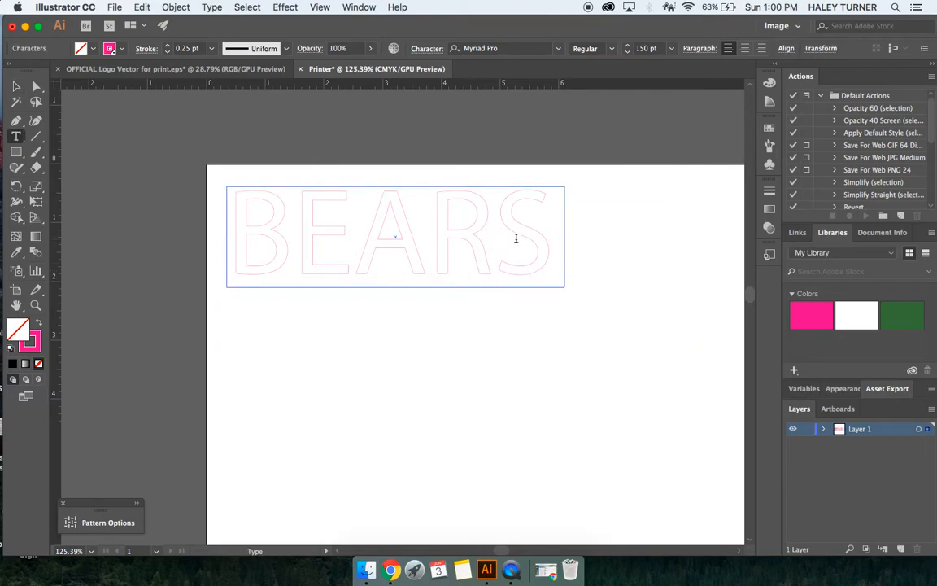
left_click_drag(562, 241, 187, 215)
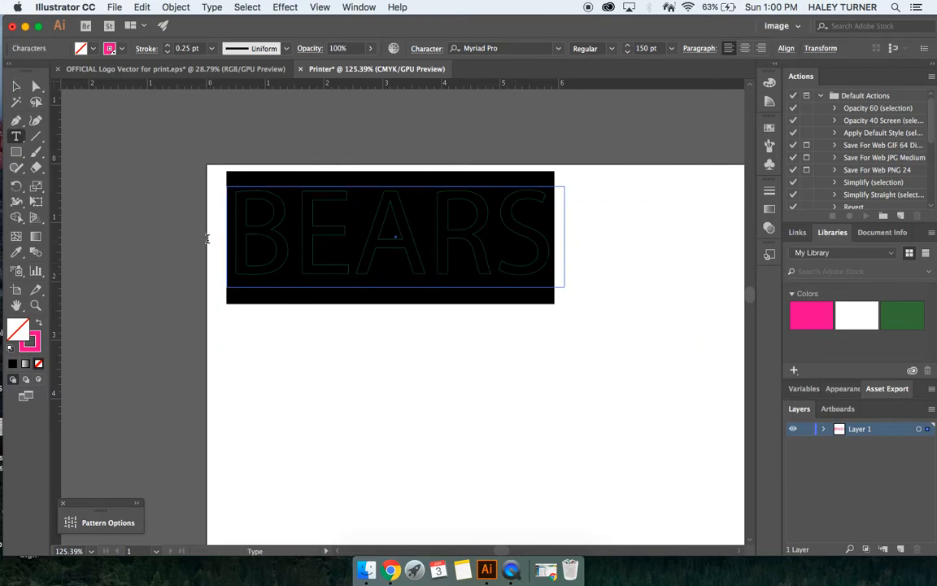
left_click(672, 49)
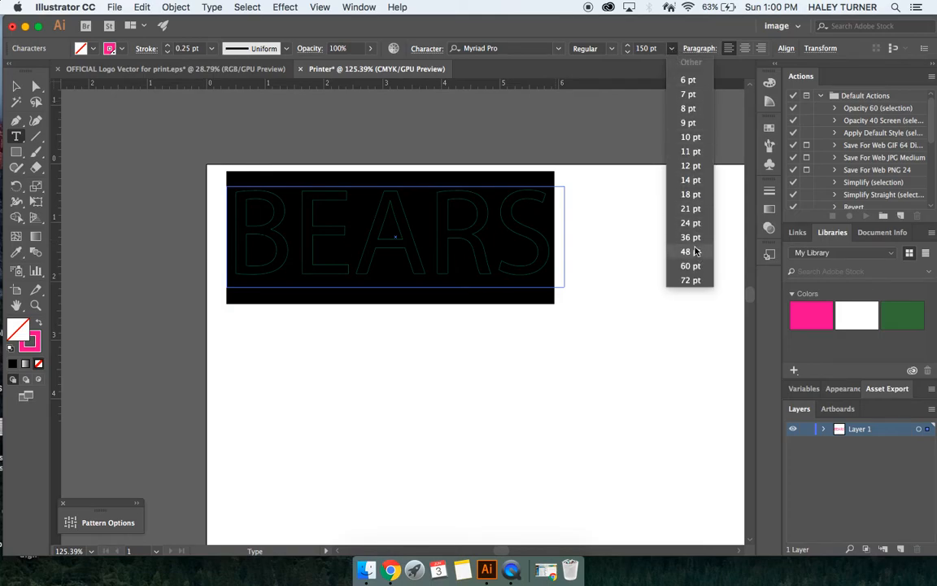
left_click(641, 49)
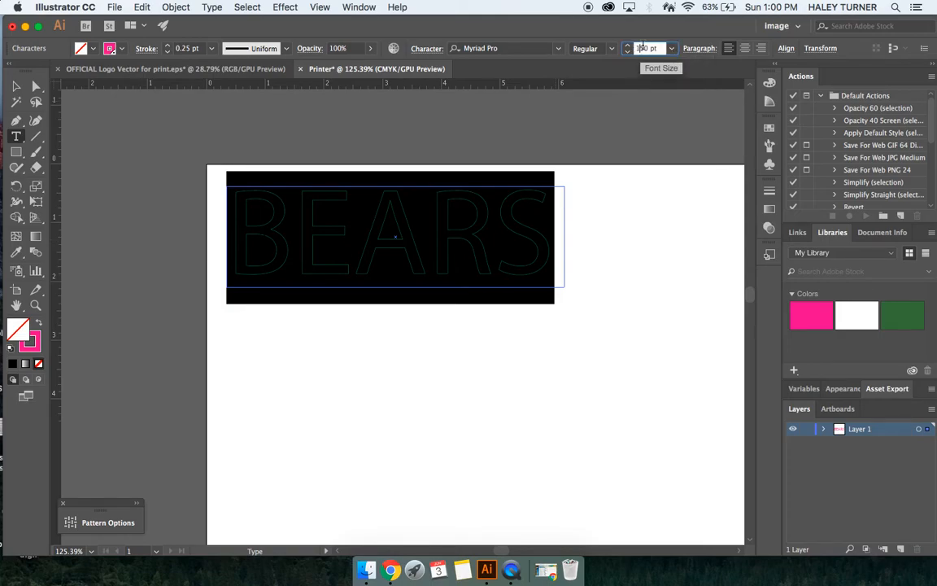
type("2")
key("Return")
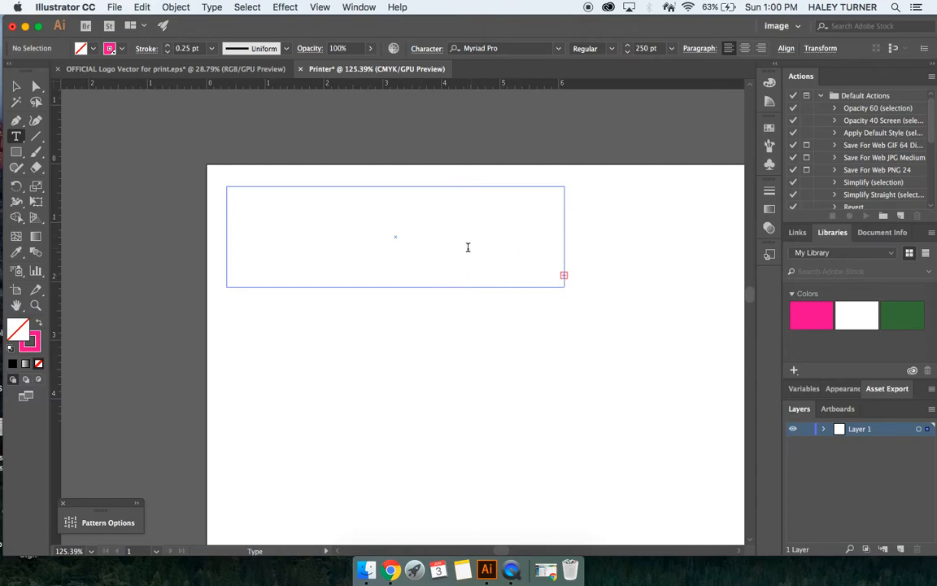
Step: Enlarge the text frame to the right and downward so the 250 pt BEARS text fits
key("Escape")
left_click(469, 252)
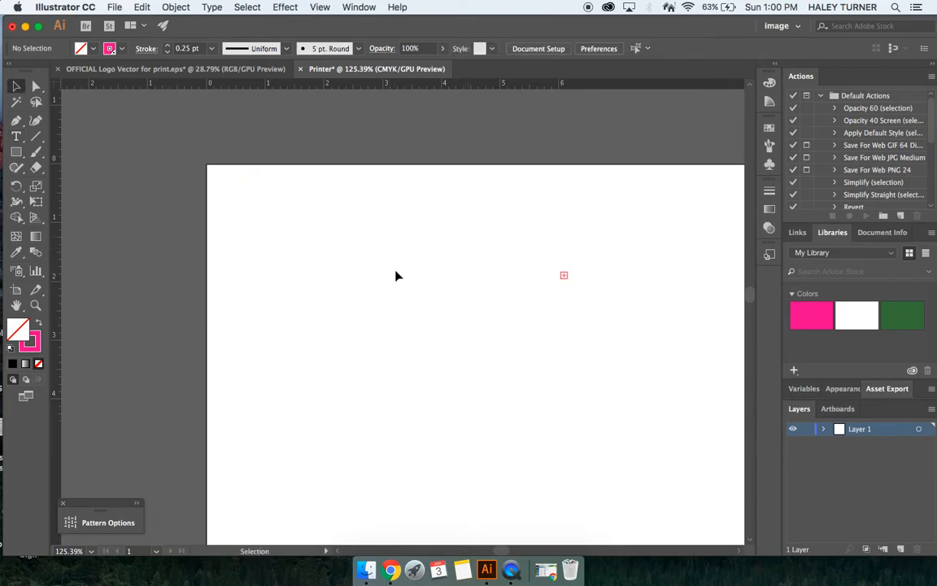
left_click_drag(576, 242, 532, 248)
left_click(665, 312)
left_click(452, 289)
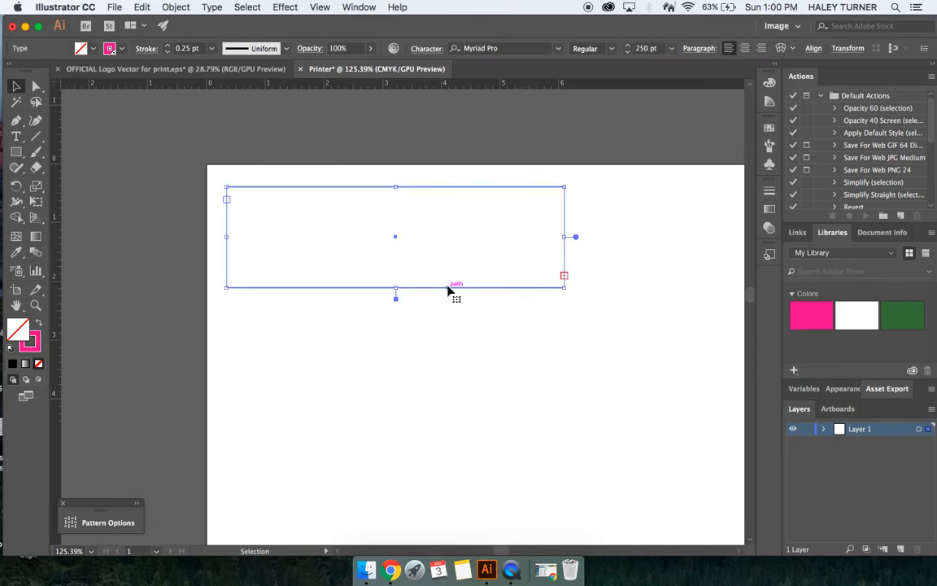
left_click_drag(562, 240, 655, 237)
left_click_drag(440, 287, 444, 438)
left_click_drag(659, 312, 737, 313)
scroll(613, 318, "right", 5)
left_click_drag(598, 318, 683, 318)
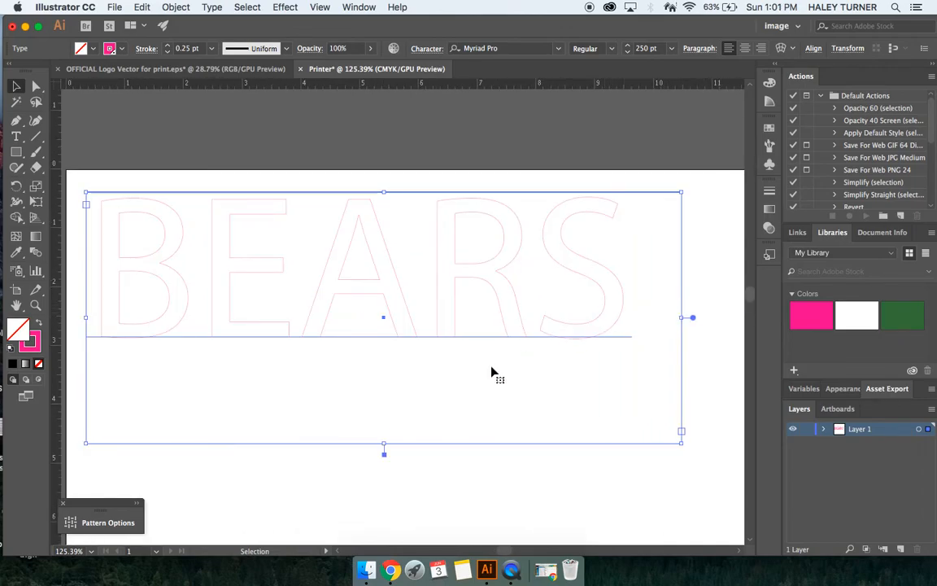
Step: Pull the text frame's bottom edge up close to the letters, nudge the frame slightly and deselect it
left_click_drag(384, 443, 356, 359)
scroll(356, 359, "down", 5)
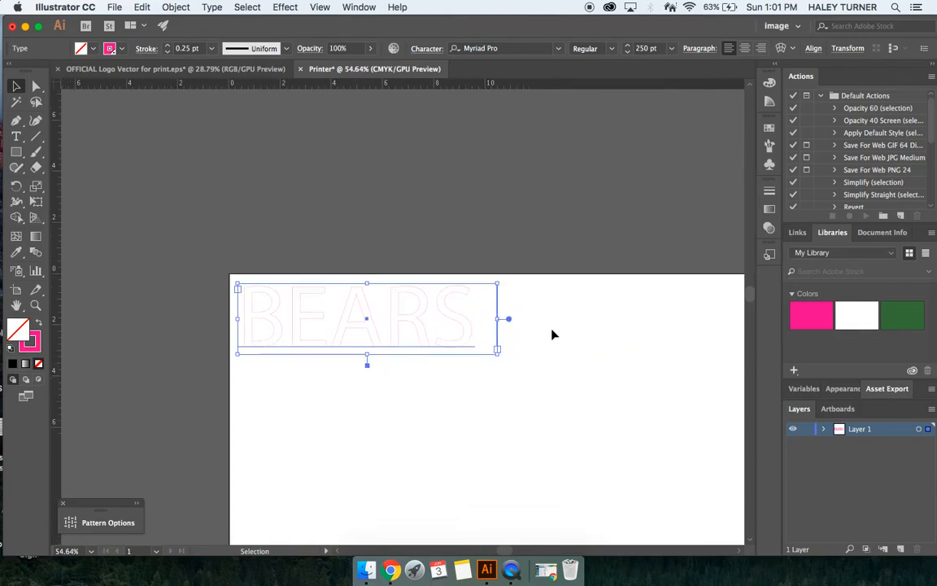
left_click_drag(396, 319, 412, 323)
left_click(502, 380)
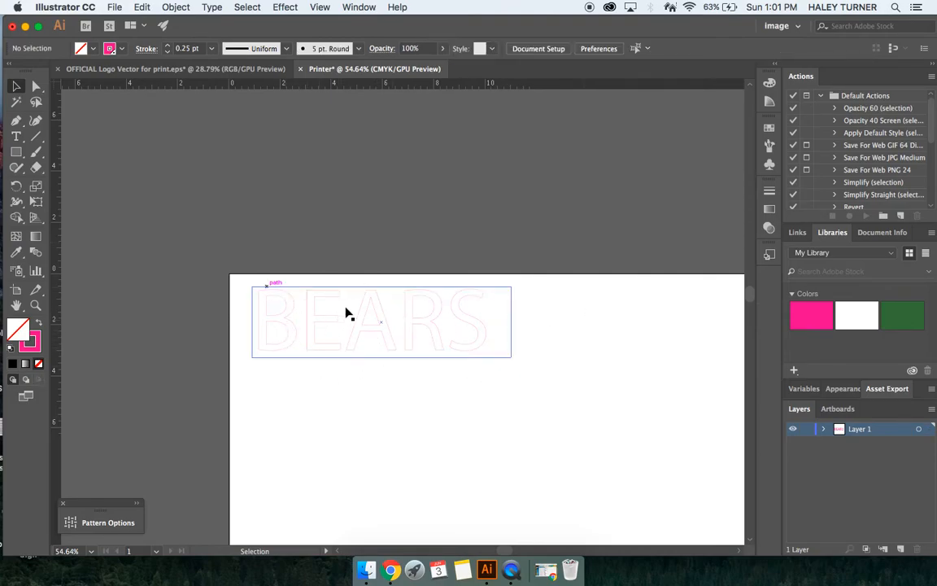
scroll(373, 326, "down", 3)
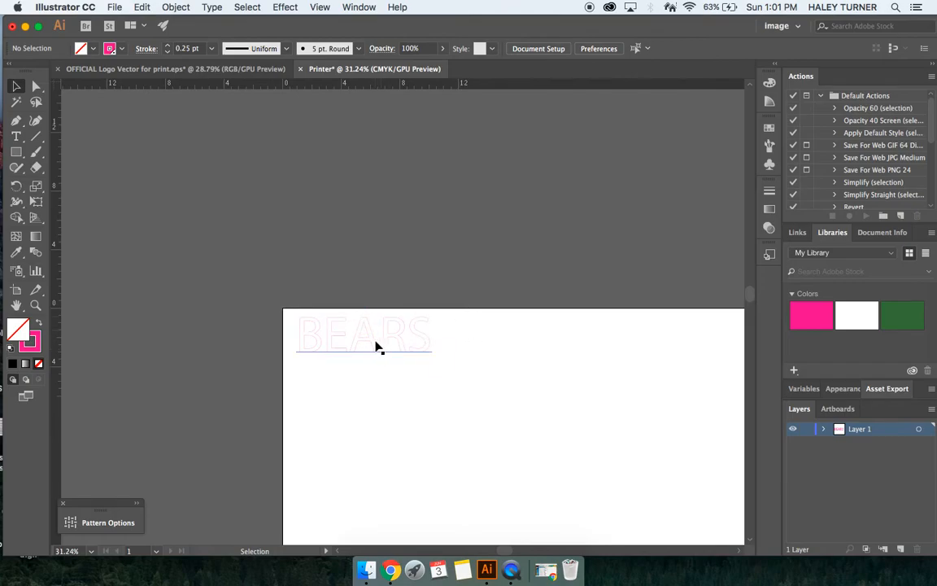
Step: Duplicate the BEARS text twice to the right, forming a row of three BEARS words
scroll(359, 341, "up", 3)
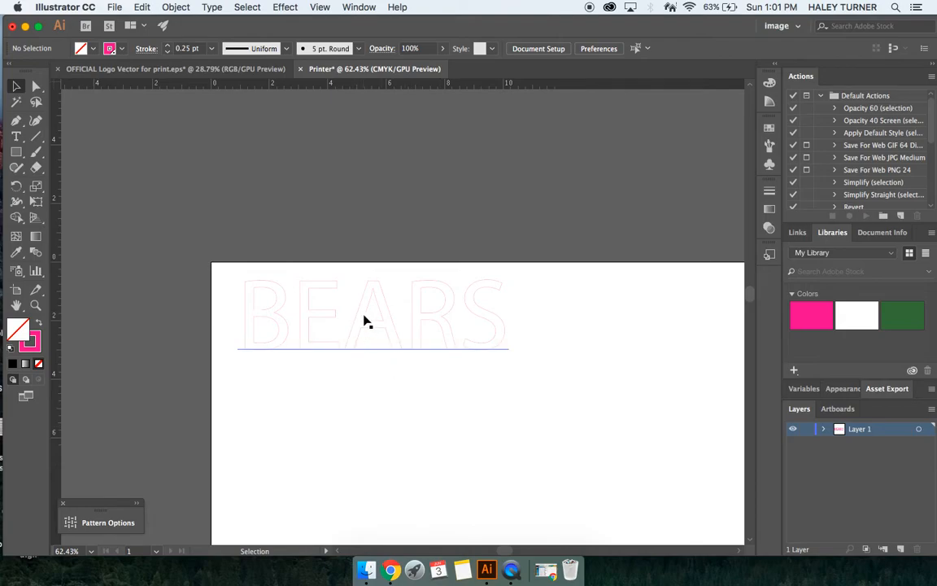
left_click_drag(363, 321, 644, 318)
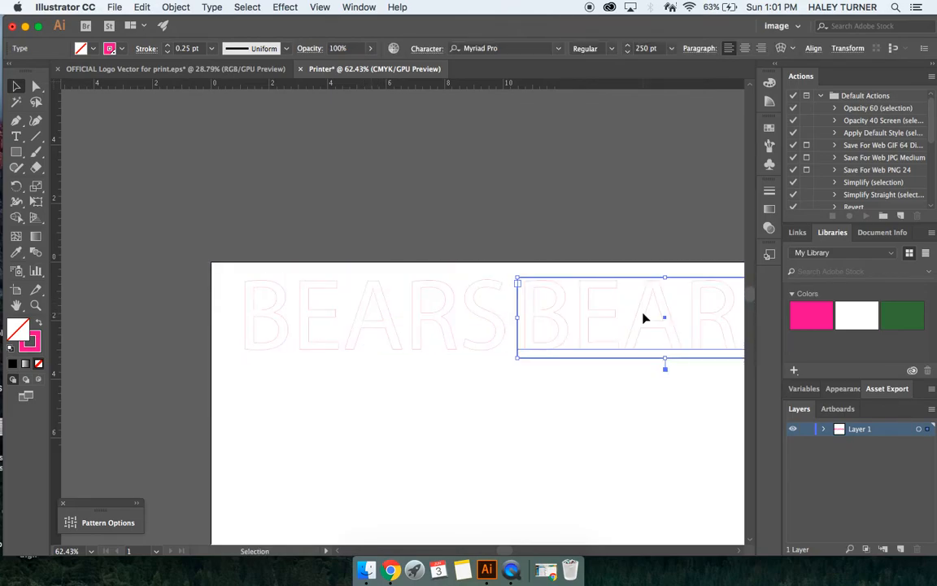
scroll(638, 319, "right", 1)
scroll(637, 319, "right", 4)
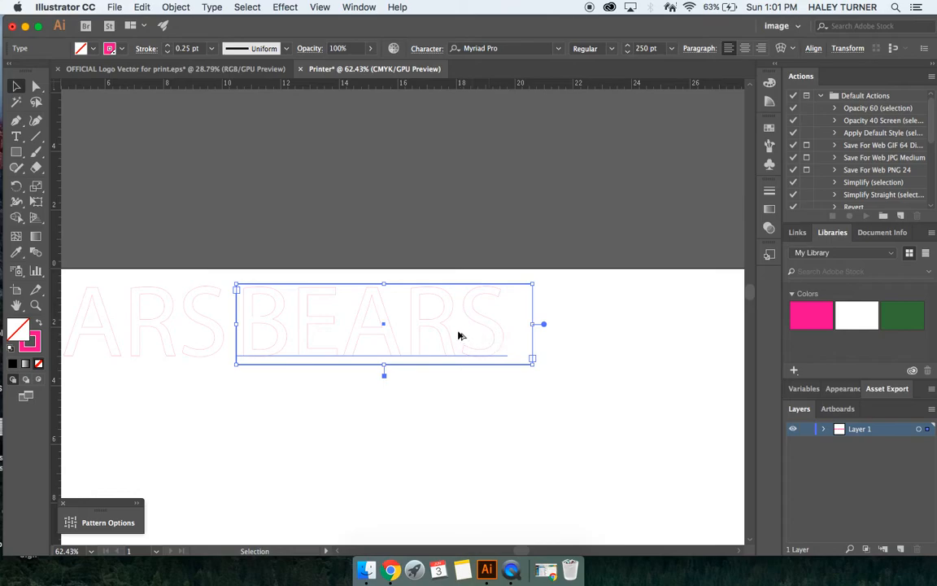
left_click(518, 336)
left_click(434, 330)
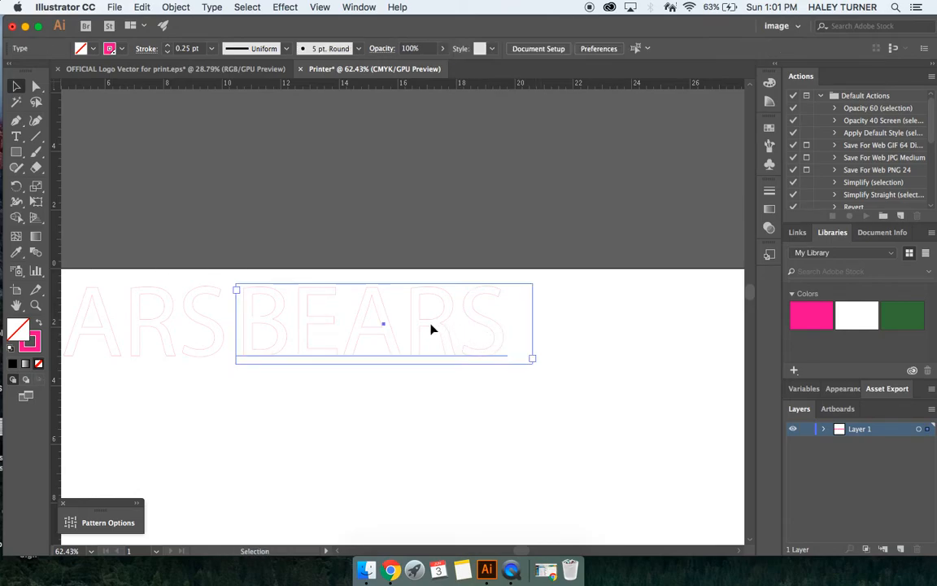
left_click_drag(432, 328, 711, 313)
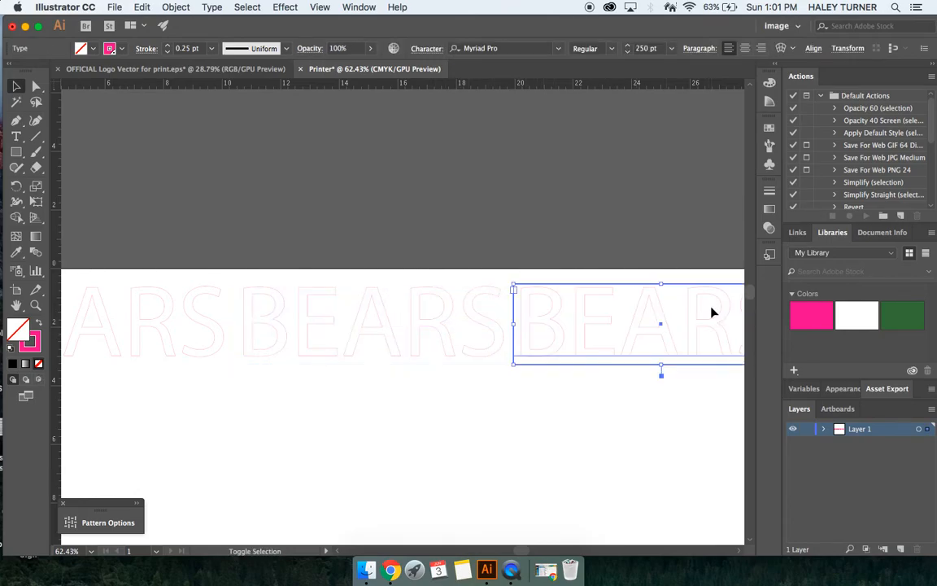
Step: Select the row of three BEARS texts and duplicate it downward to form a second row
scroll(711, 312, "down", 5)
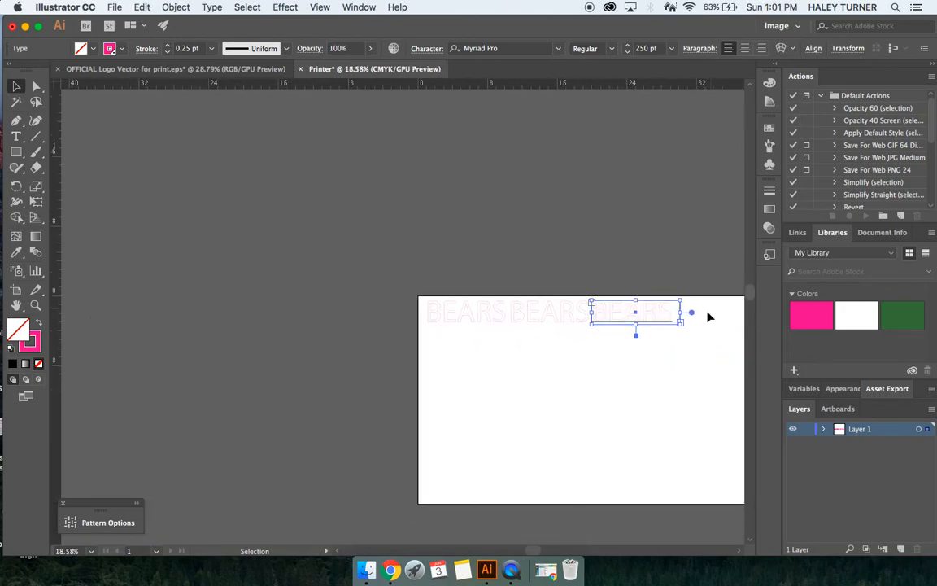
left_click_drag(454, 268, 661, 370)
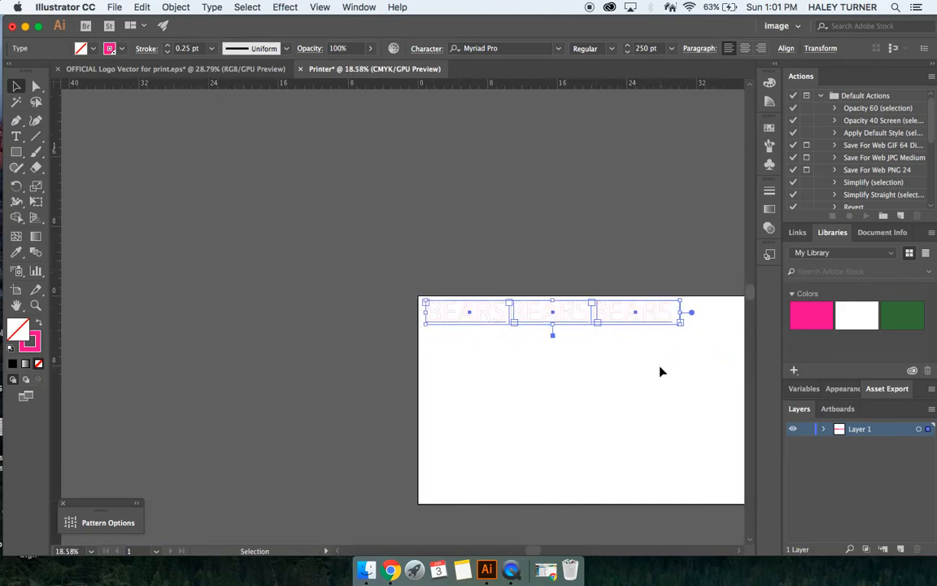
left_click_drag(483, 279, 632, 352)
left_click_drag(491, 318, 491, 341)
left_click(500, 385)
scroll(499, 385, "up", 3)
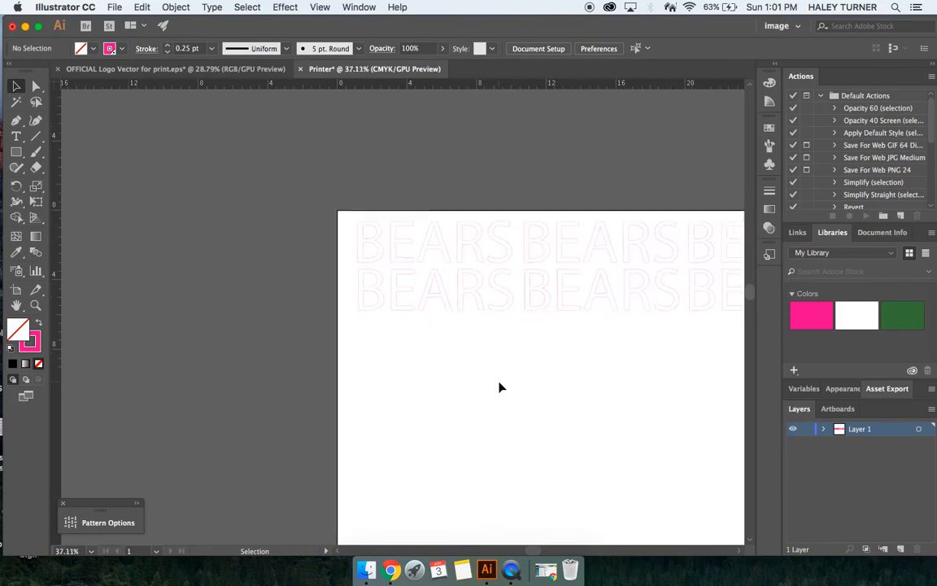
scroll(501, 387, "right", 5)
scroll(457, 483, "down", 1)
scroll(456, 483, "up", 1)
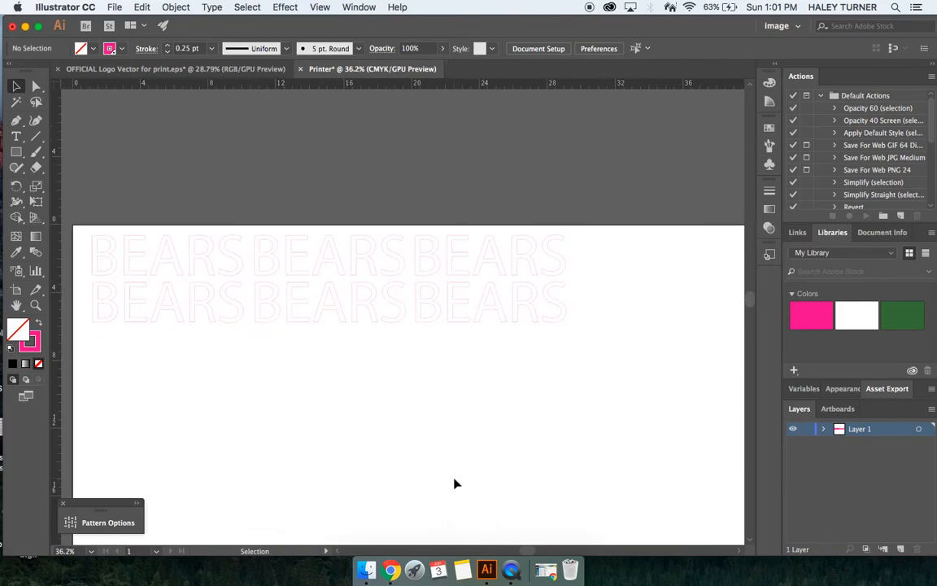
scroll(456, 484, "right", 1)
scroll(456, 483, "right", 1)
scroll(455, 483, "down", 1)
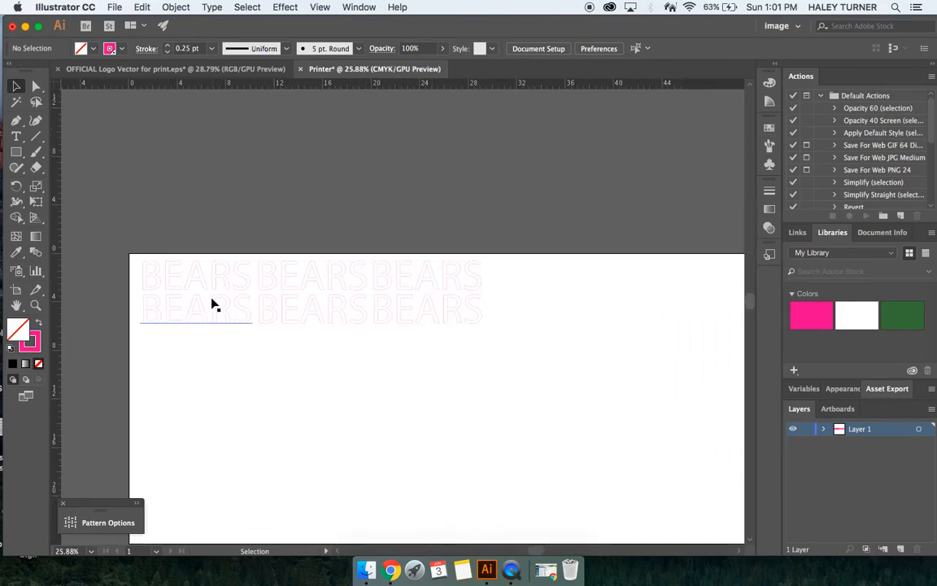
left_click(114, 7)
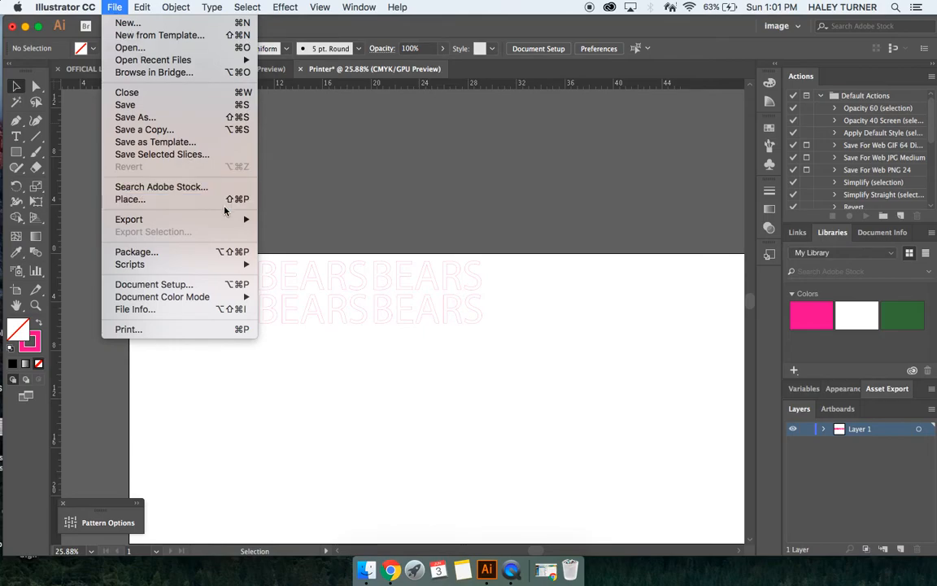
mouse_move(213, 220)
left_click(274, 233)
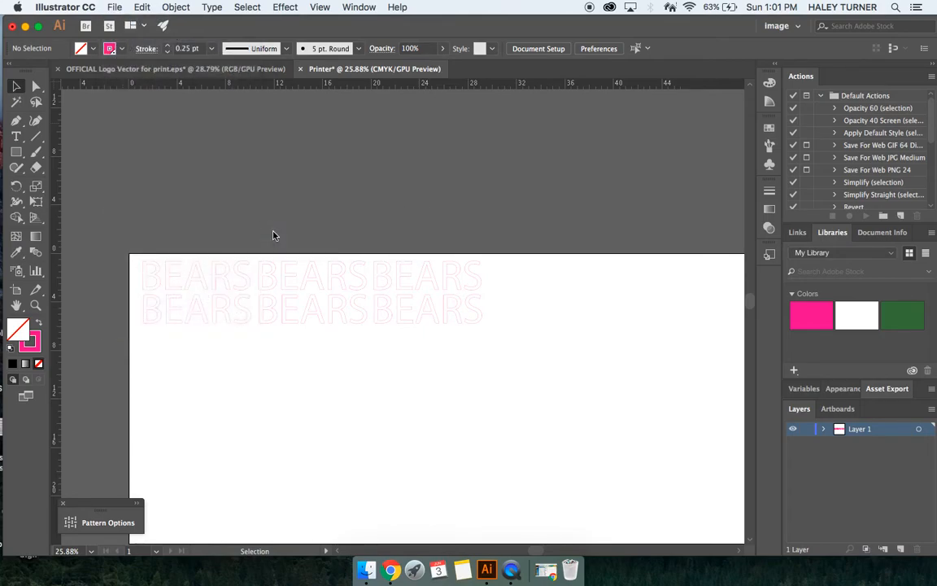
left_click(406, 397)
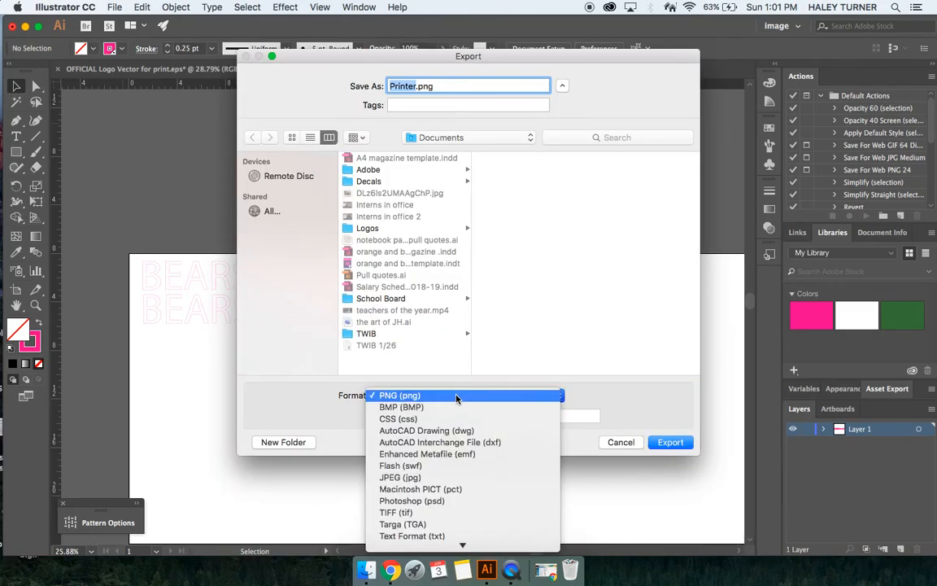
scroll(456, 399, "down", 2)
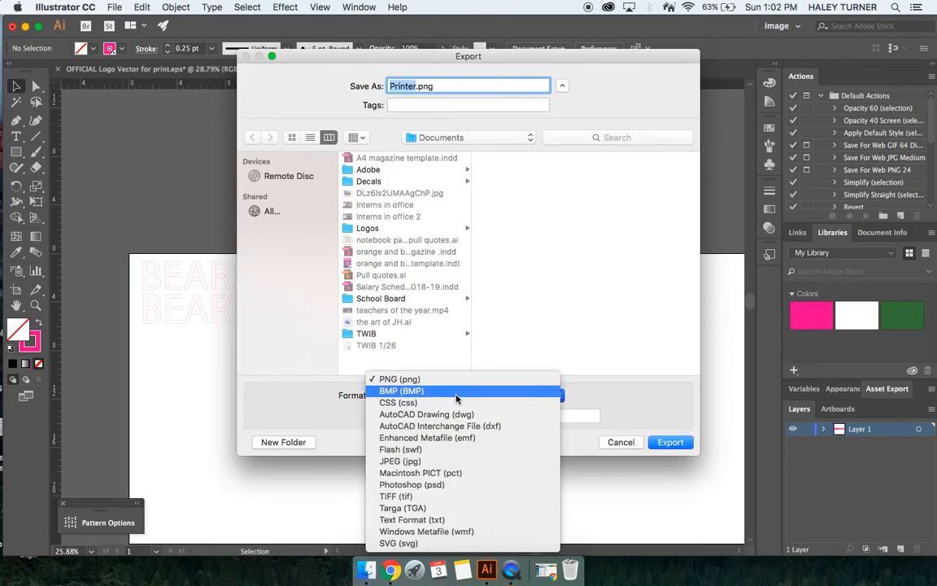
left_click(633, 449)
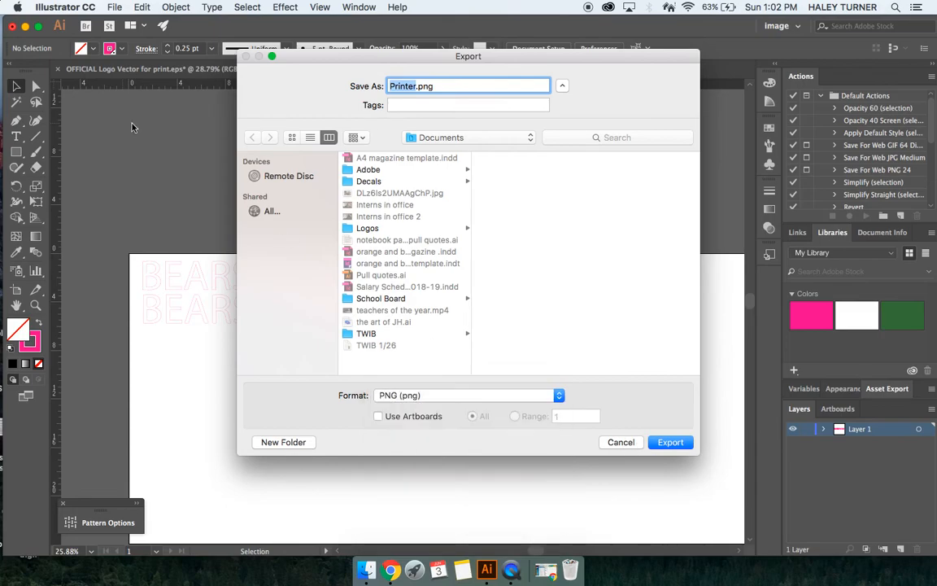
left_click(623, 439)
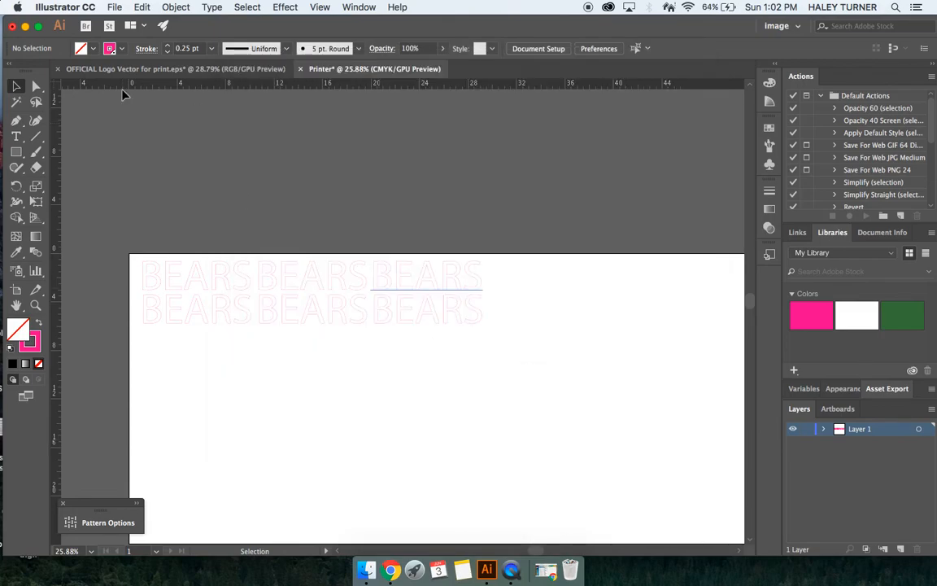
Step: Save the document as Printer.eps in Illustrator EPS format with an opaque TIFF preview
left_click(115, 7)
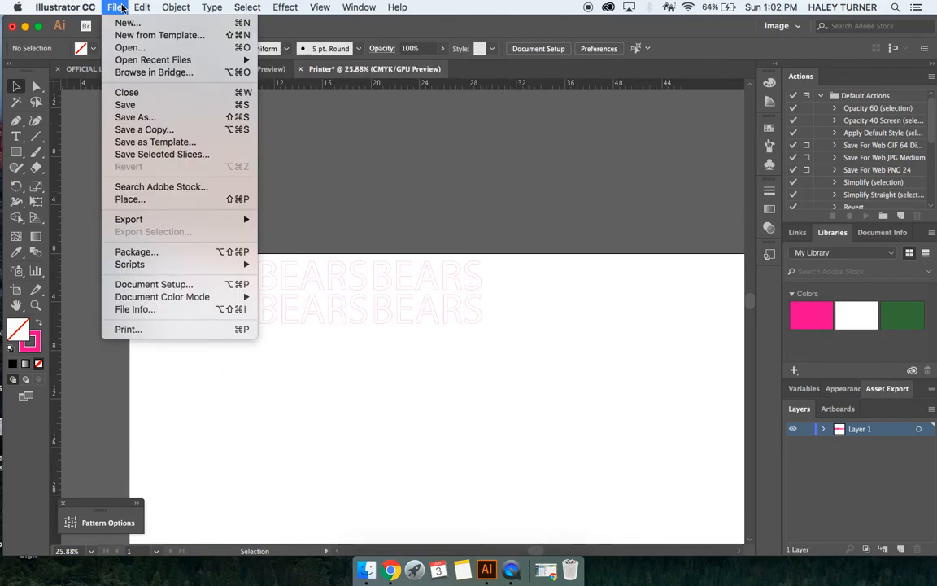
left_click(150, 119)
left_click(488, 396)
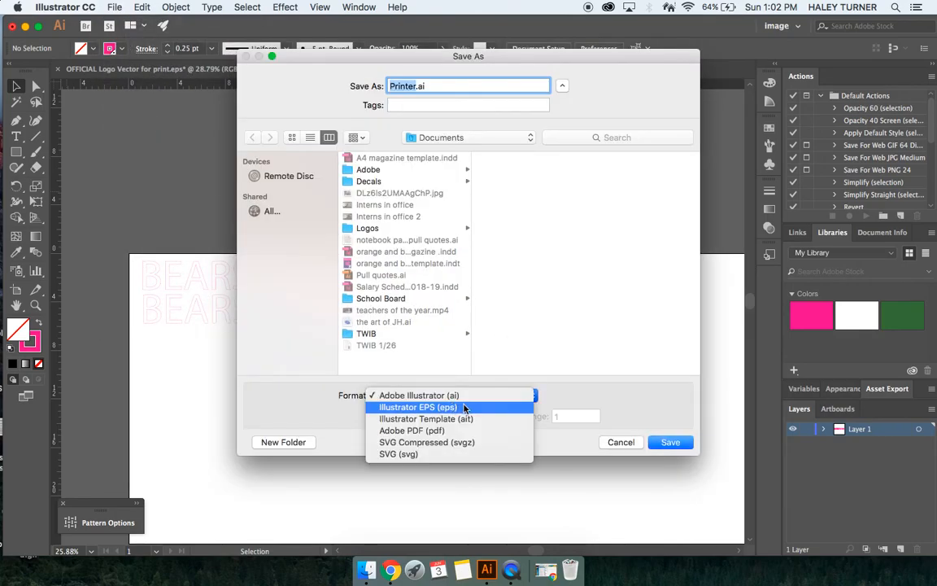
left_click(462, 407)
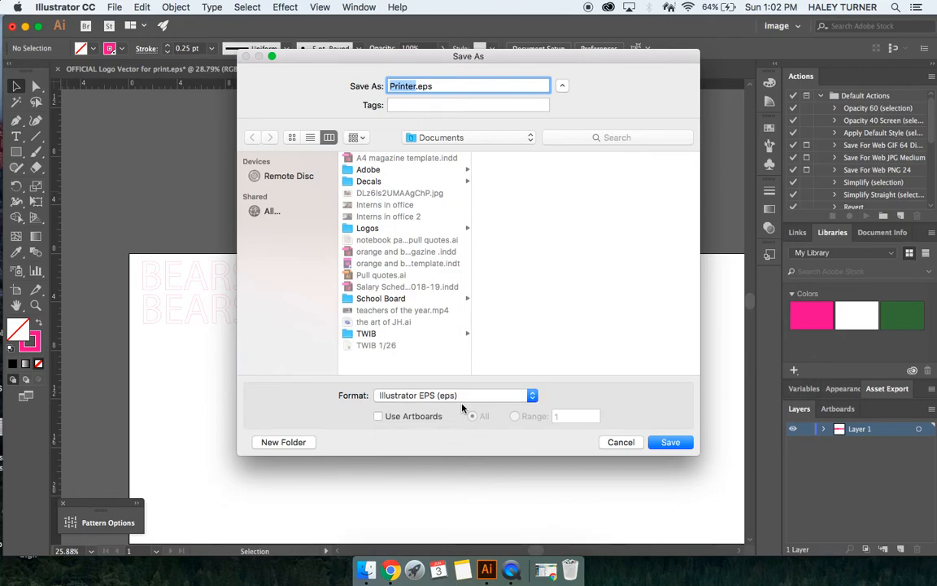
left_click(670, 443)
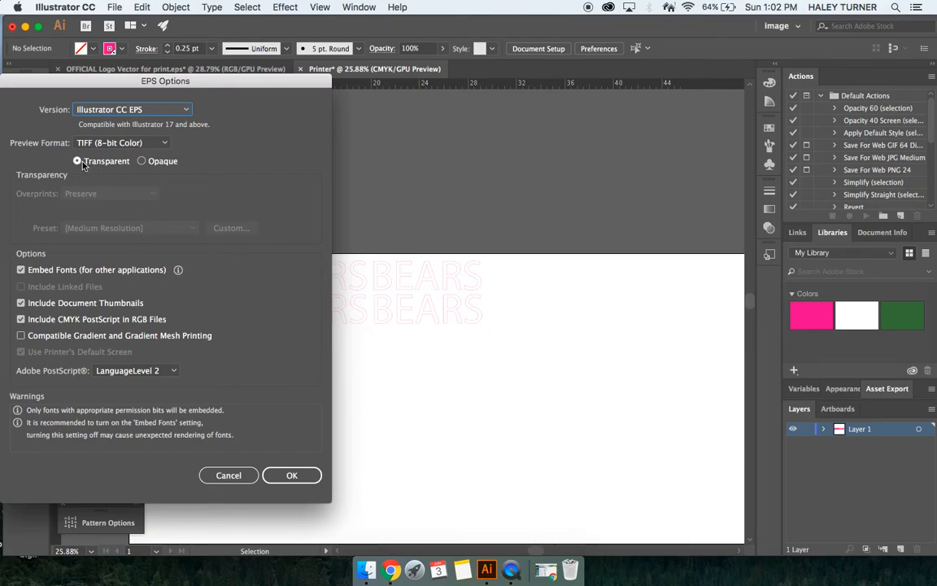
left_click(151, 164)
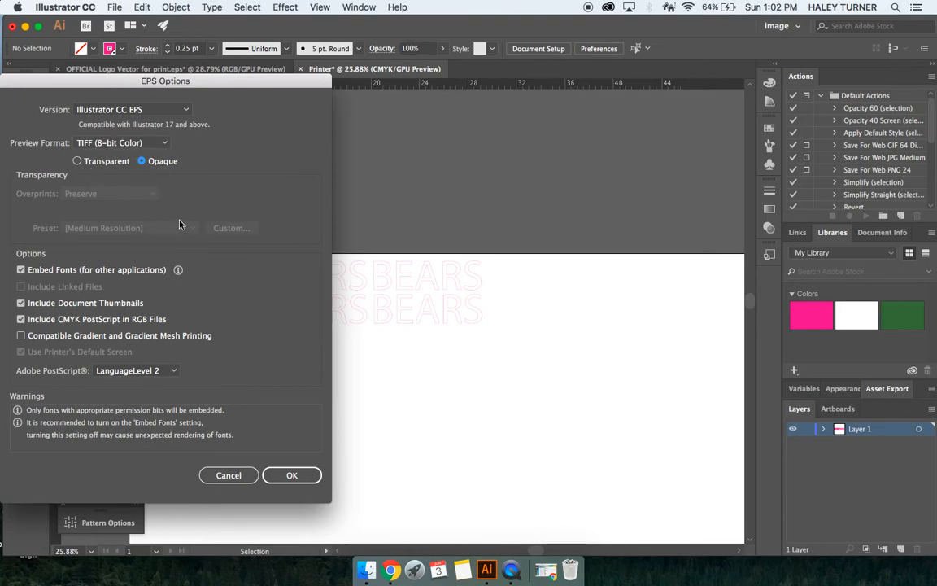
left_click(279, 476)
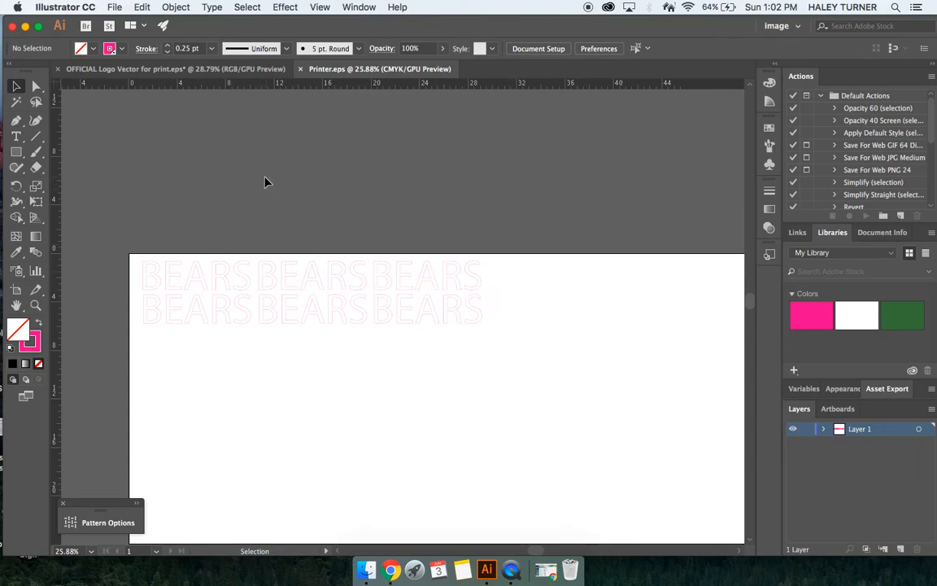
Step: Examine the whole artboard with the two rows of BEARS text
scroll(304, 212, "down", 2)
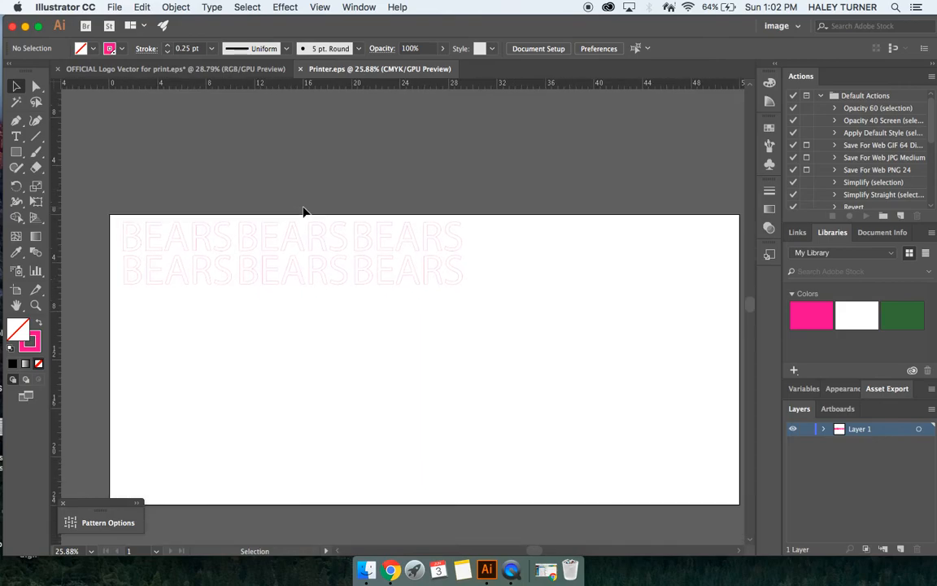
scroll(304, 211, "down", 3)
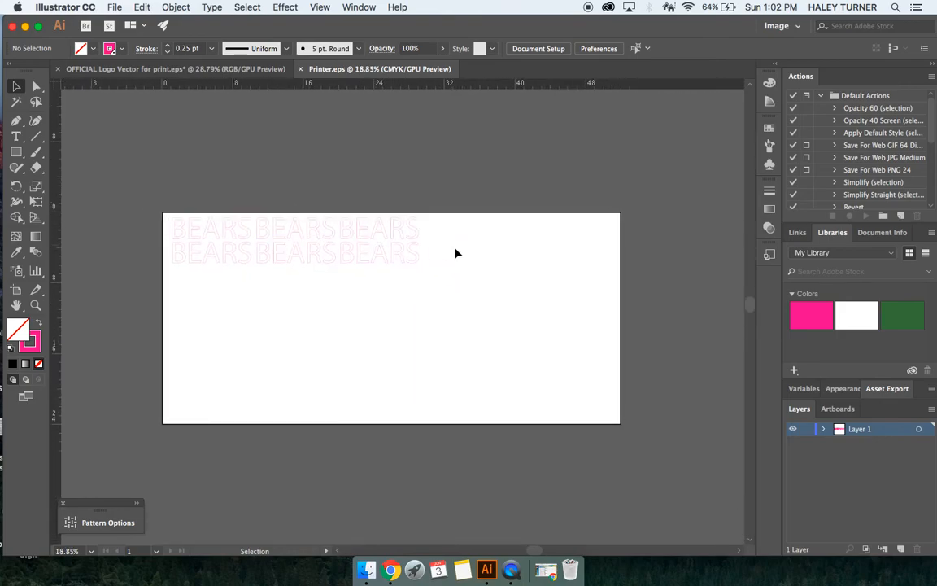
scroll(466, 269, "down", 1)
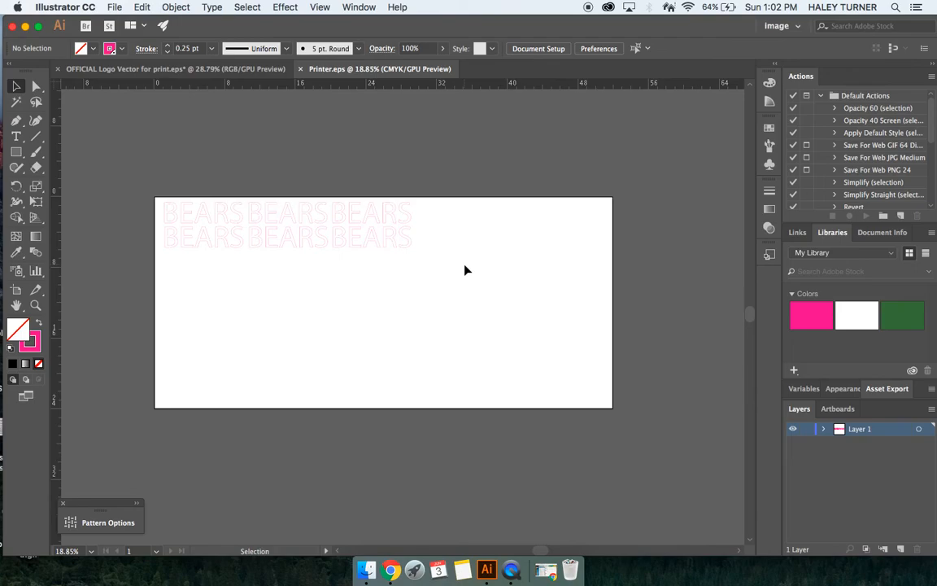
scroll(465, 269, "down", 2)
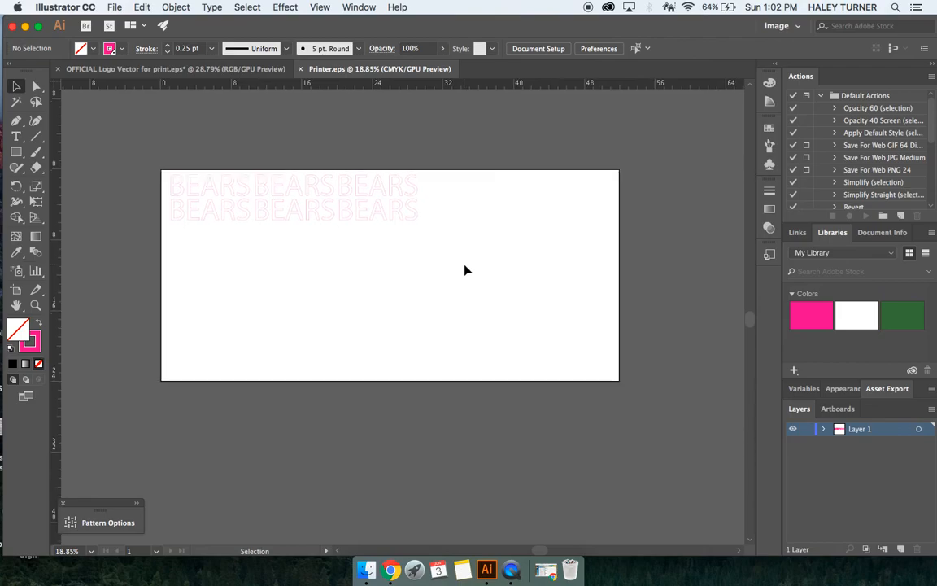
scroll(466, 269, "left", 5)
scroll(466, 270, "down", 2)
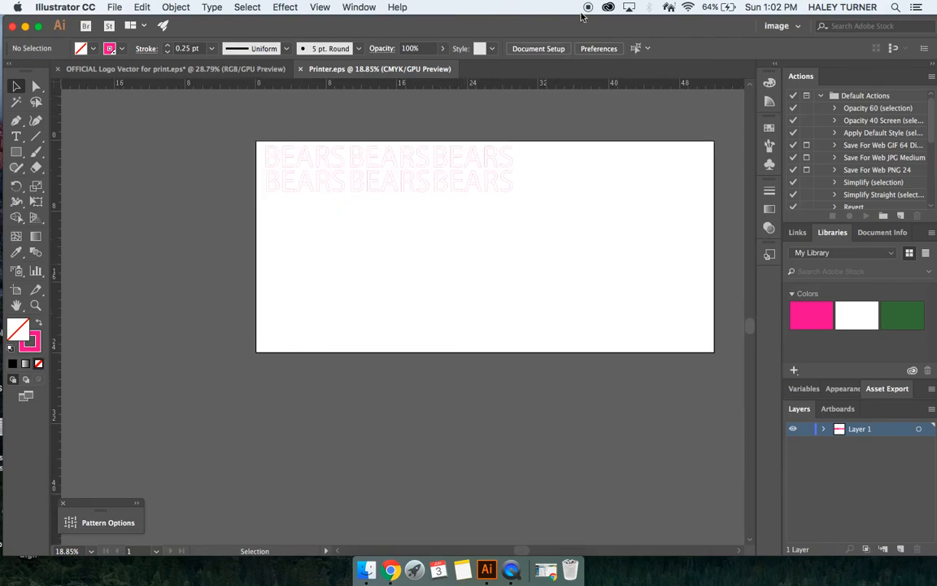
scroll(502, 214, "up", 2)
scroll(502, 214, "up", 2)
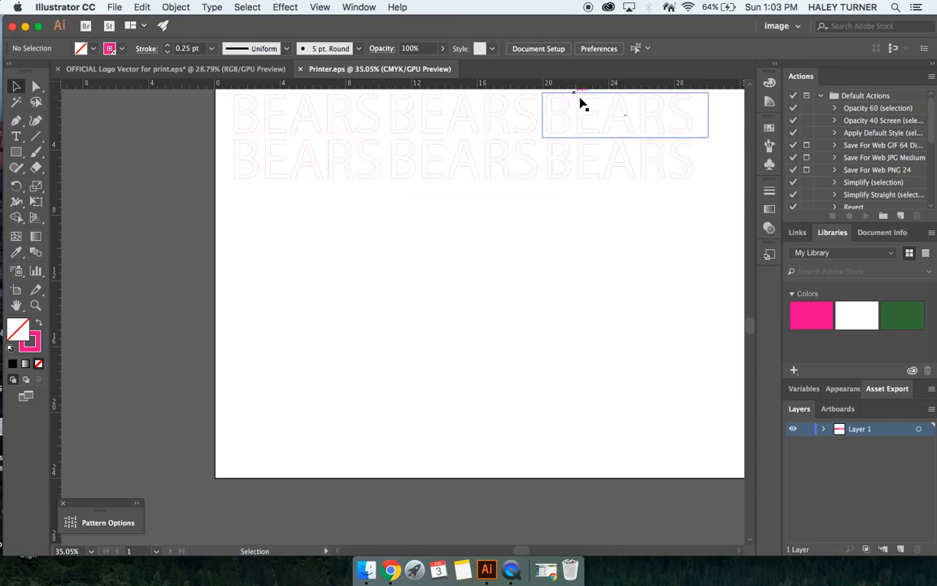
scroll(275, 213, "up", 5)
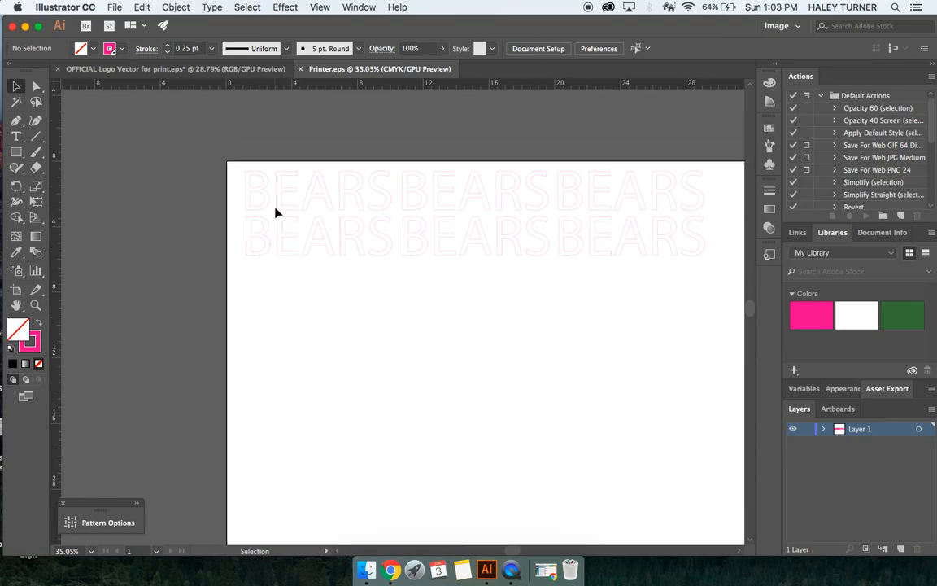
Step: Select the characters of the first BEARS in the second row and fill them with dark blue
scroll(275, 214, "right", 3)
key("t")
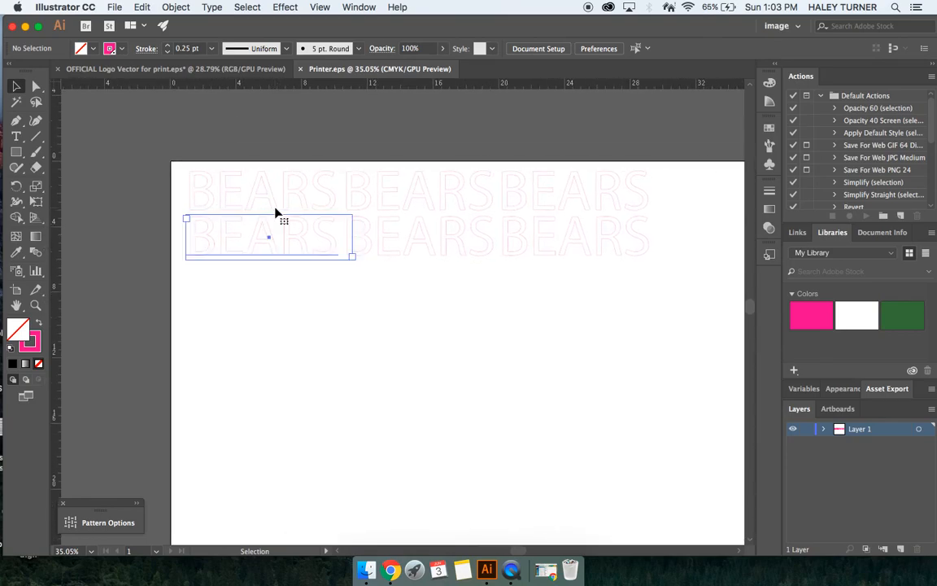
left_click_drag(334, 241, 194, 239)
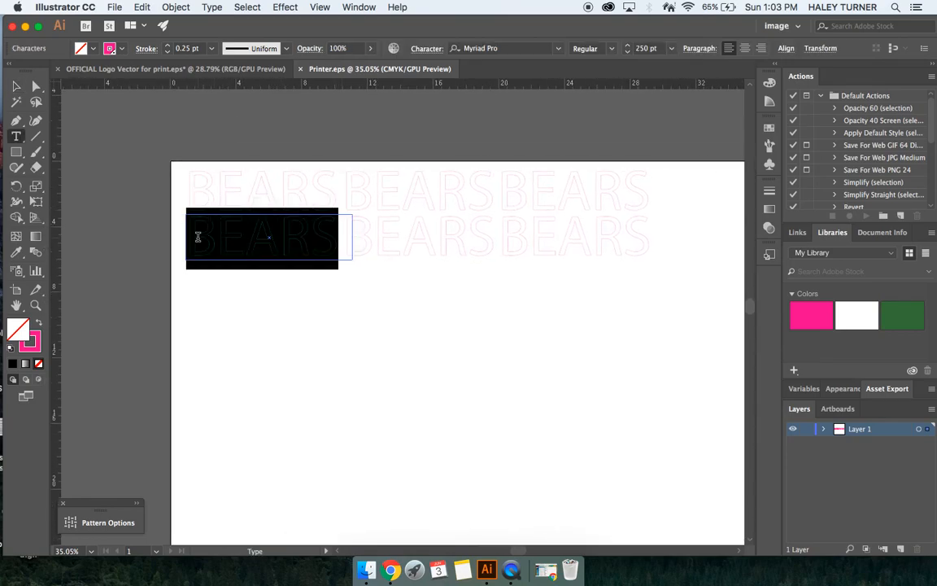
left_click(93, 49)
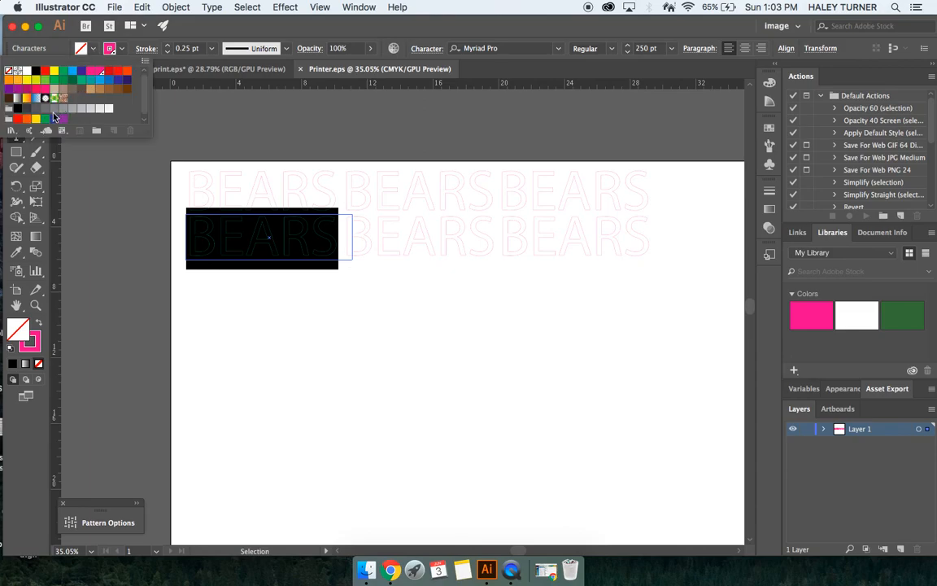
left_click(119, 83)
key("Escape")
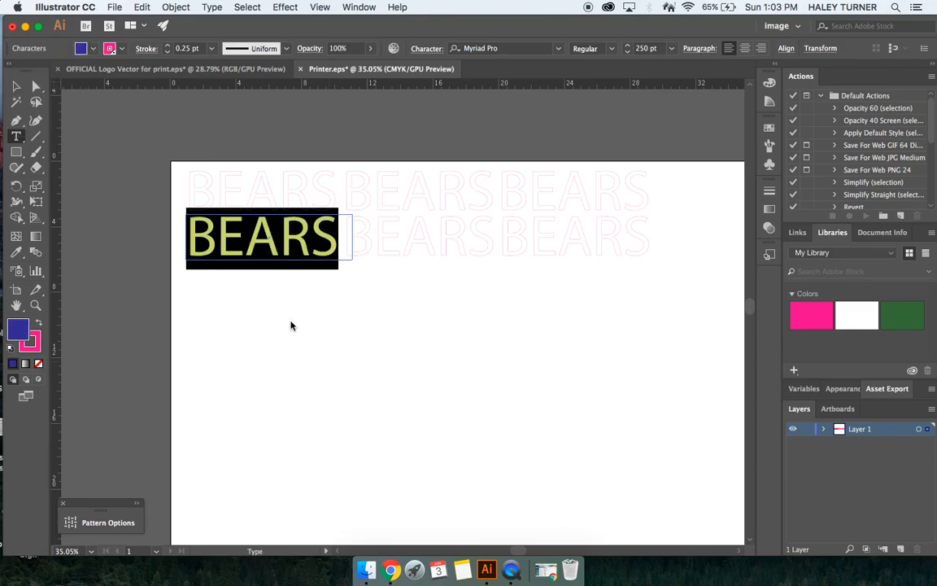
key("Escape")
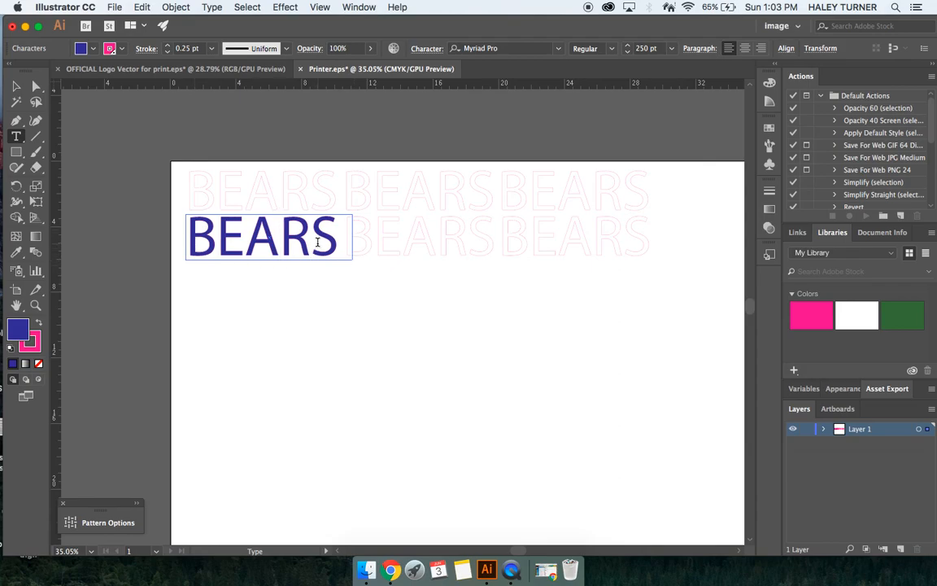
Step: Bring the CutContour stroke colour forward for editing
left_click(36, 350)
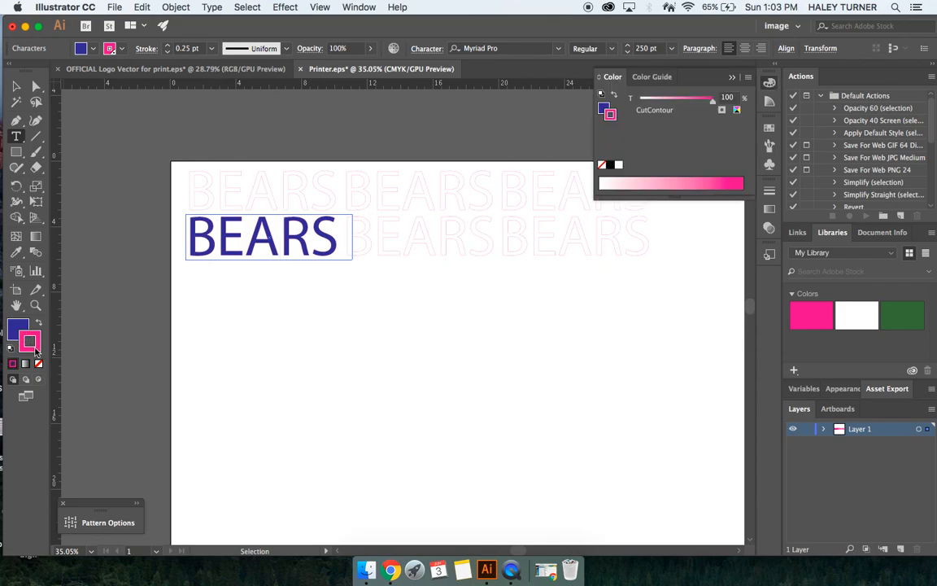